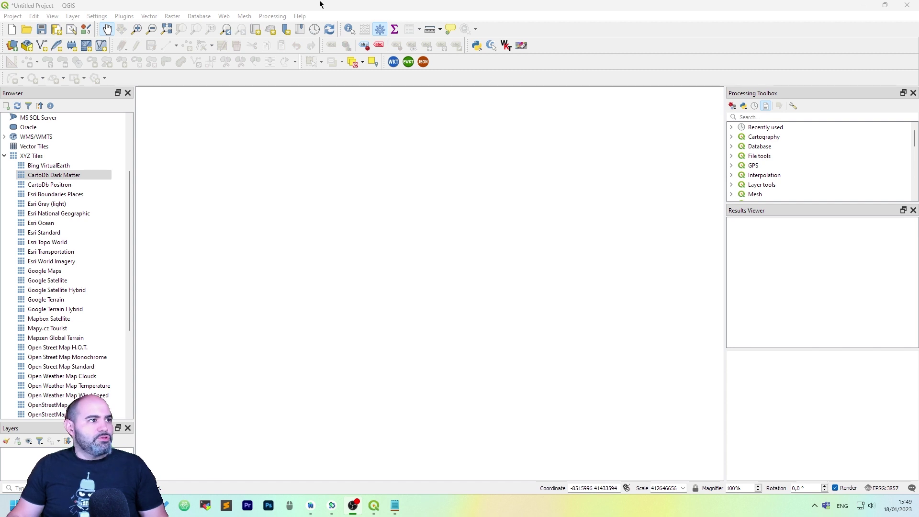
- Add the CartoDb Dark Matter basemap from XYZ Tiles and resize the side panel
{"action": "left_click", "coordinate": [311, 21]}
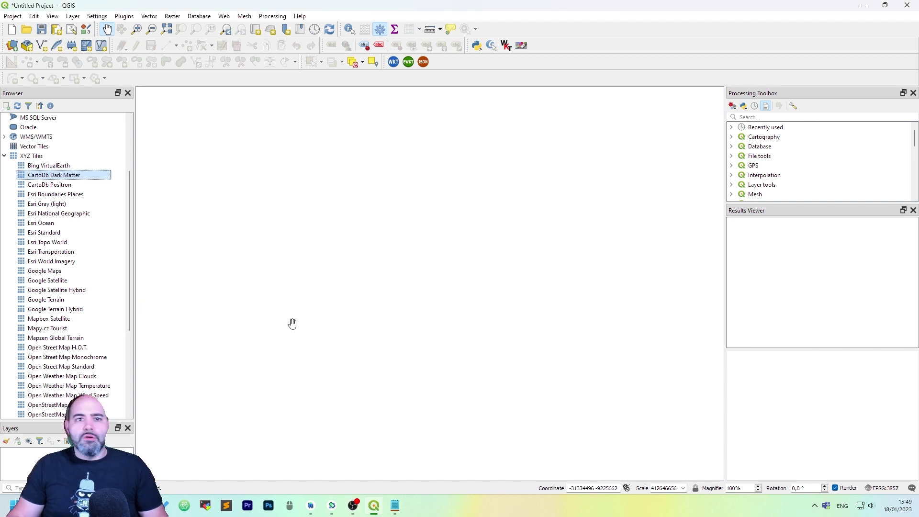
{"action": "double_click", "coordinate": [65, 176]}
{"action": "left_click", "coordinate": [4, 156]}
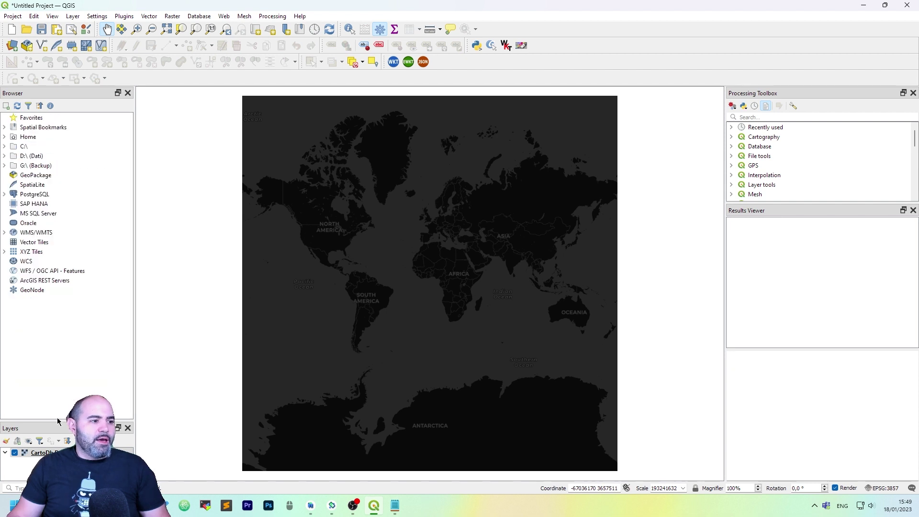
{"action": "left_click_drag", "start_coordinate": [64, 419], "coordinate": [66, 294]}
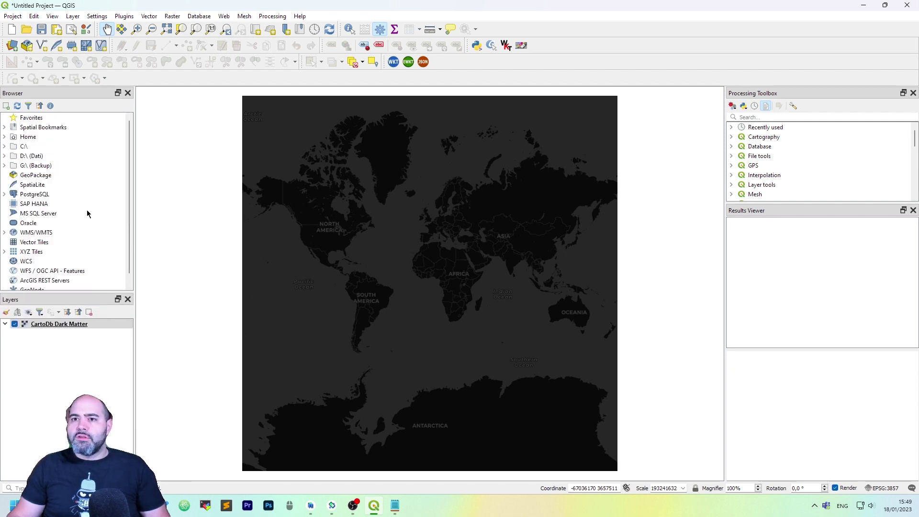
- Zoom the map into northeastern Italy around Venice and Friuli
{"action": "scroll", "coordinate": [86, 225], "scroll_direction": "down", "scroll_amount": 1}
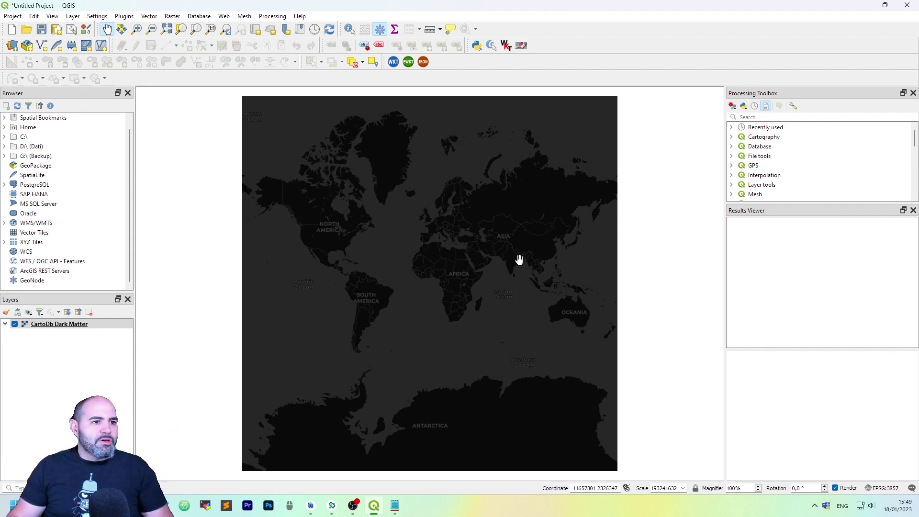
{"action": "scroll", "coordinate": [454, 242], "scroll_direction": "up", "scroll_amount": 3}
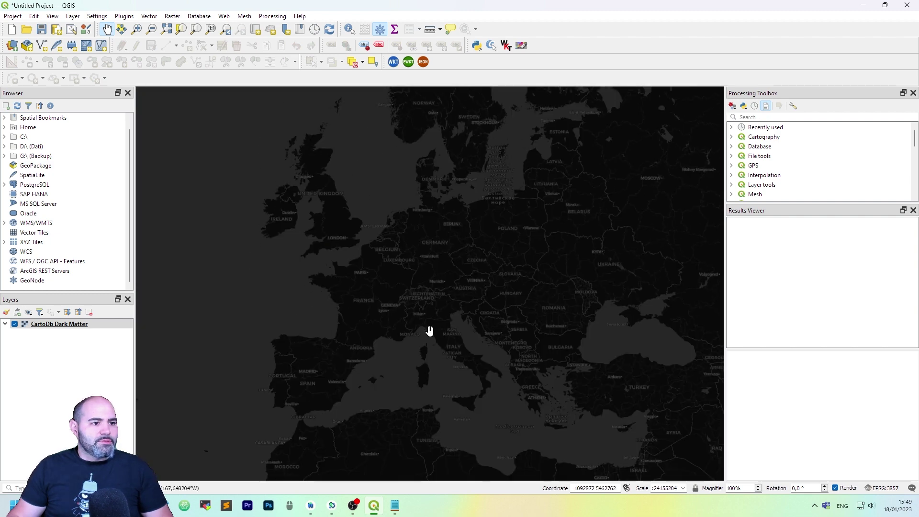
{"action": "scroll", "coordinate": [478, 287], "scroll_direction": "up", "scroll_amount": 3}
{"action": "scroll", "coordinate": [503, 235], "scroll_direction": "up", "scroll_amount": 1}
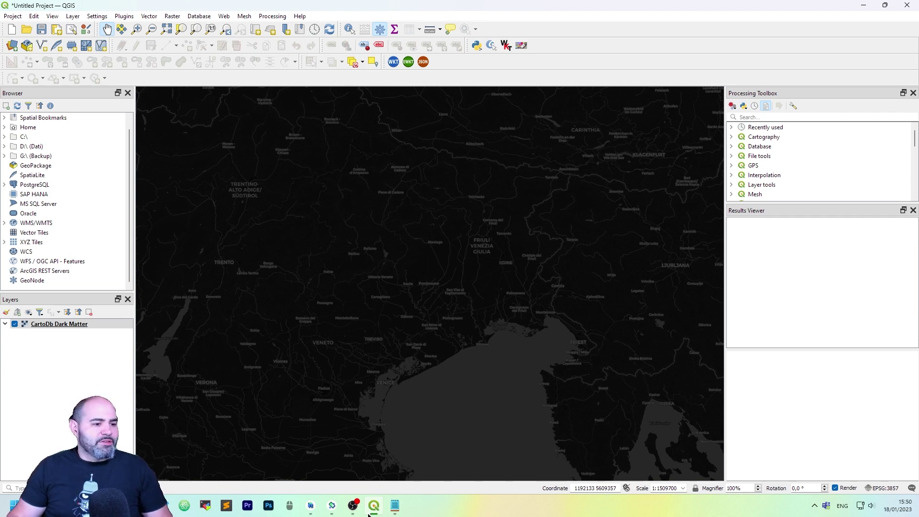
{"action": "left_click", "coordinate": [395, 505]}
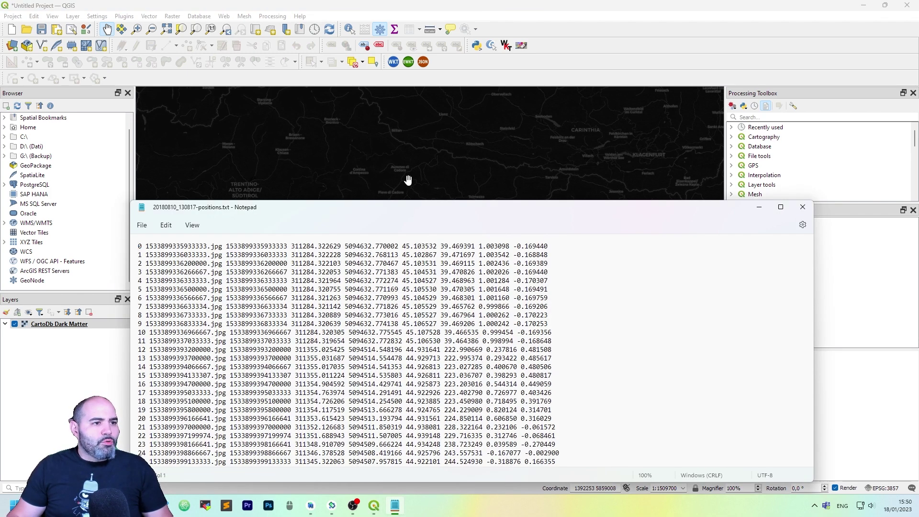
{"action": "left_click_drag", "start_coordinate": [415, 206], "coordinate": [429, 156]}
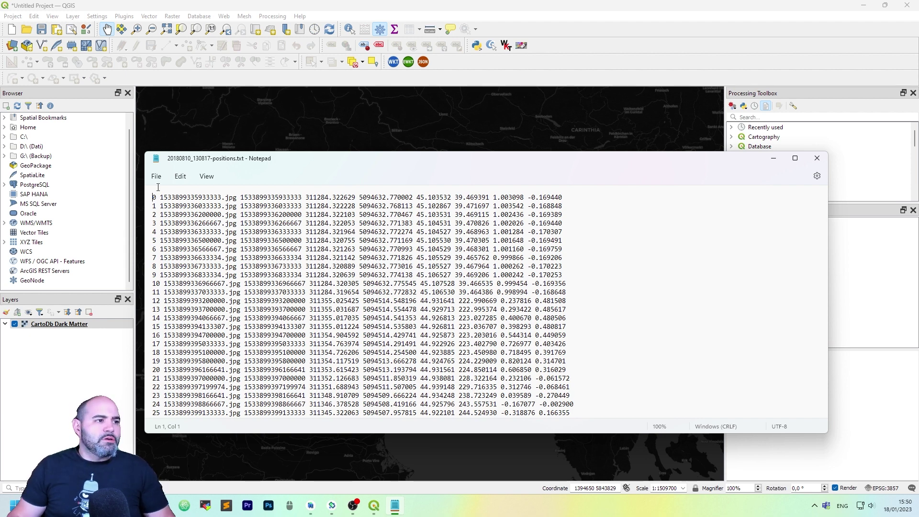
{"action": "left_click", "coordinate": [208, 197]}
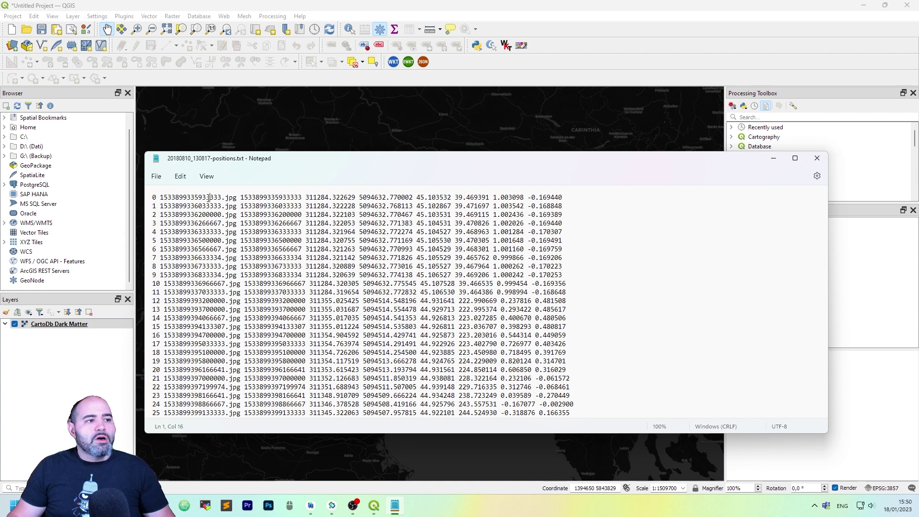
{"action": "double_click", "coordinate": [285, 197]}
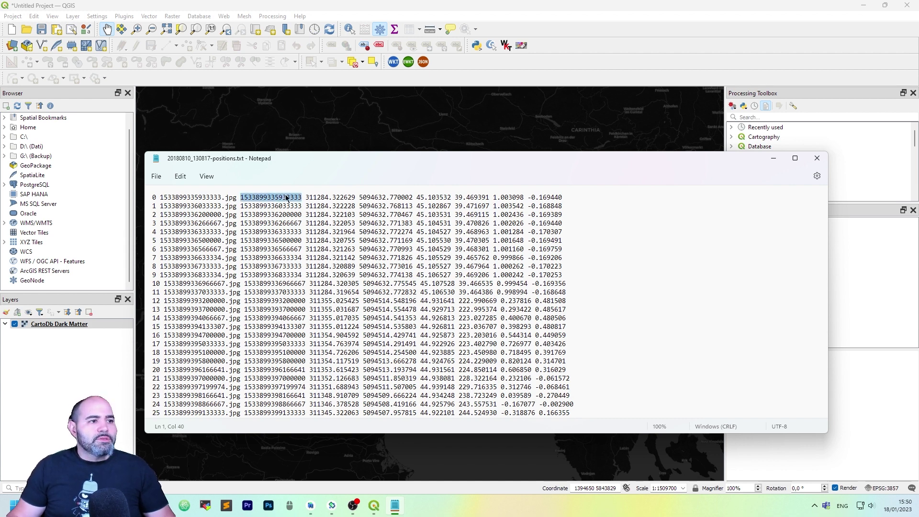
{"action": "left_click", "coordinate": [338, 197]}
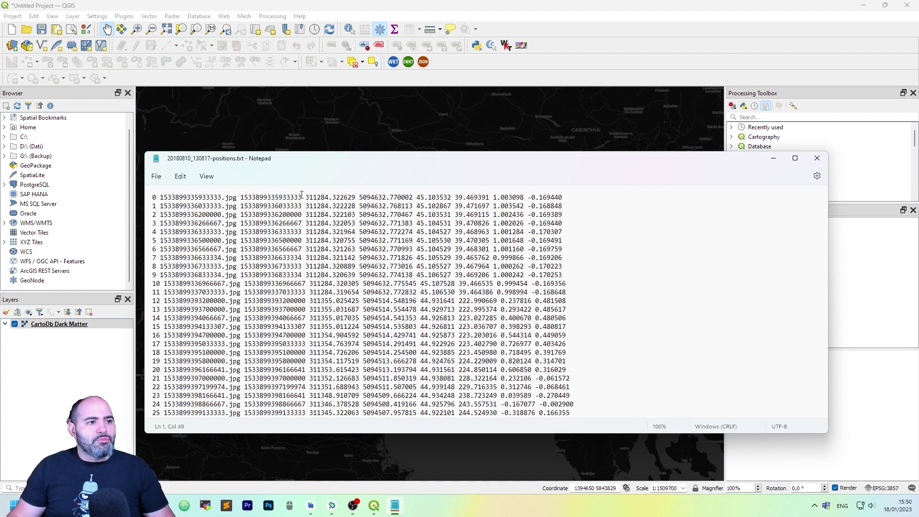
{"action": "left_click_drag", "start_coordinate": [305, 197], "coordinate": [457, 193]}
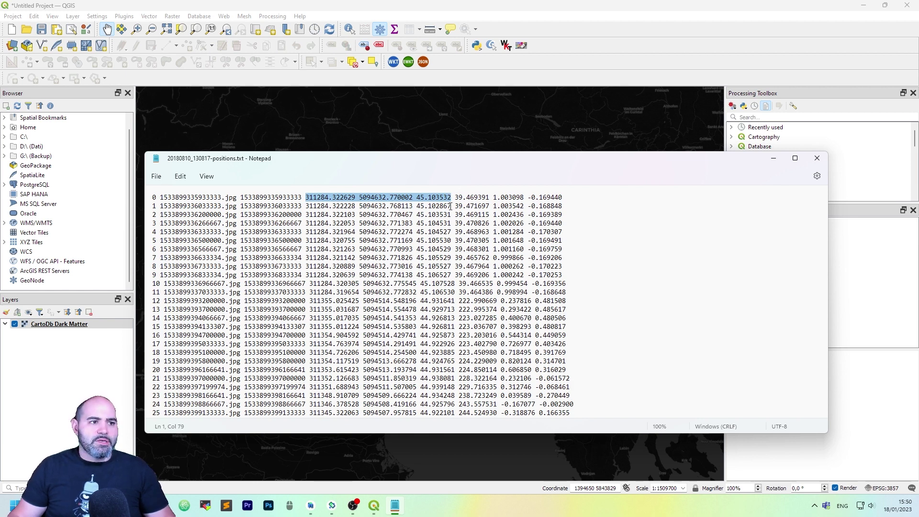
{"action": "left_click", "coordinate": [451, 206]}
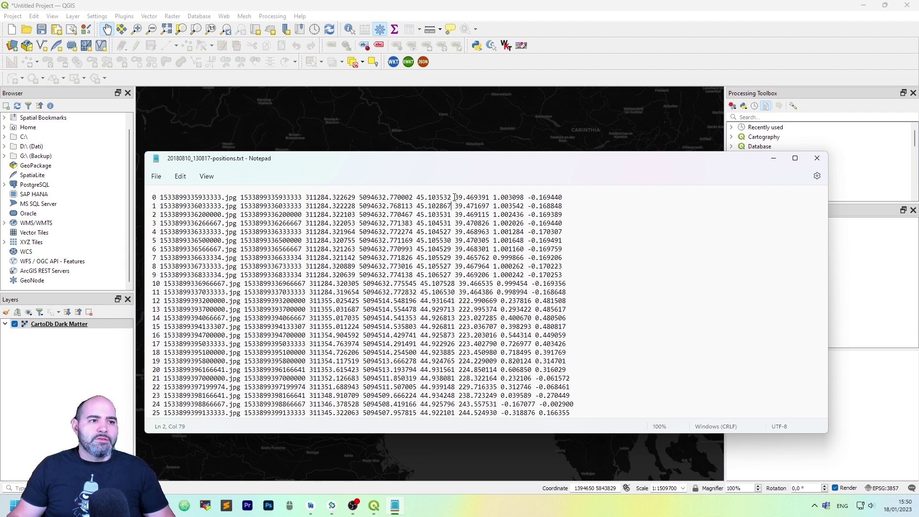
{"action": "left_click_drag", "start_coordinate": [454, 196], "coordinate": [579, 196]}
{"action": "left_click", "coordinate": [603, 199]}
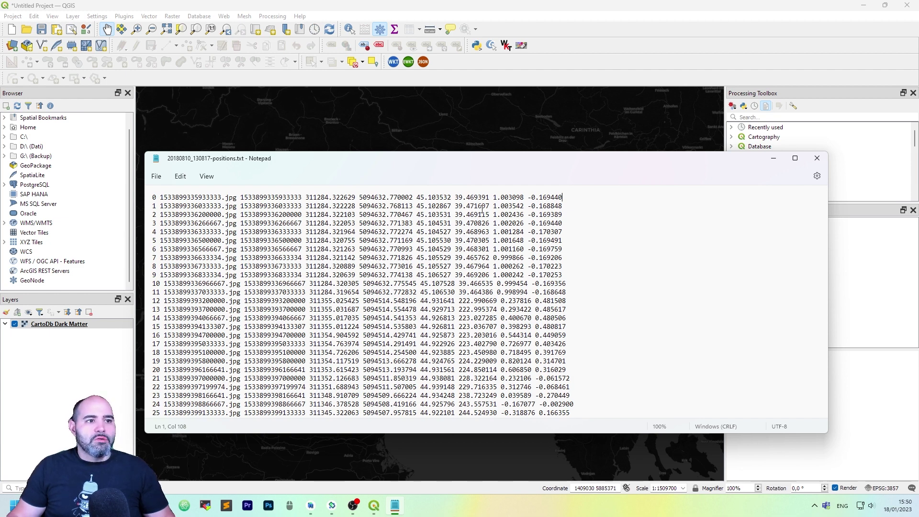
{"action": "left_click", "coordinate": [570, 18]}
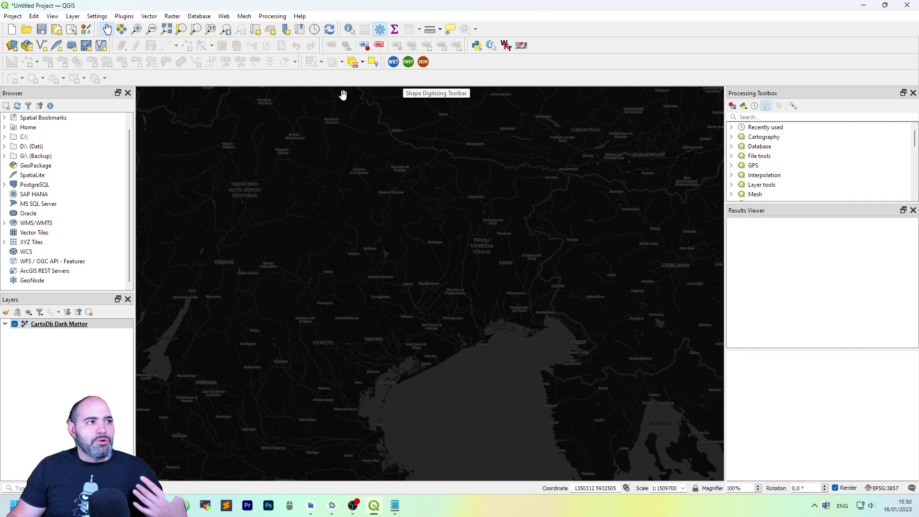
- Look through the Layer > Add Layer commands, then dismiss them without adding anything
{"action": "left_click", "coordinate": [73, 16]}
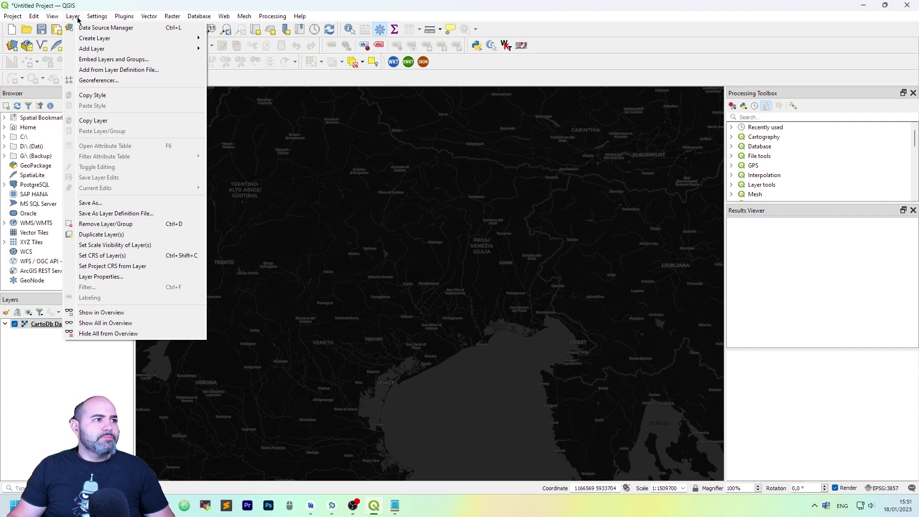
{"action": "mouse_move", "coordinate": [120, 49]}
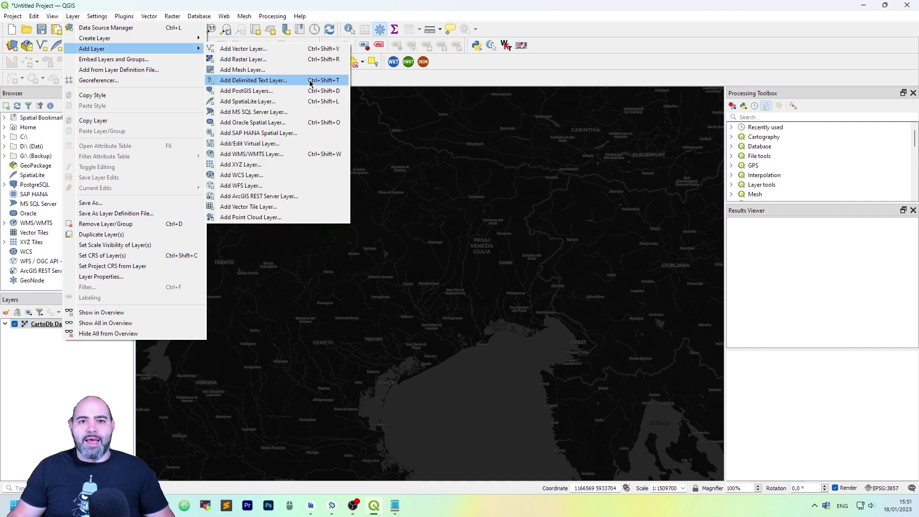
{"action": "left_click", "coordinate": [423, 91]}
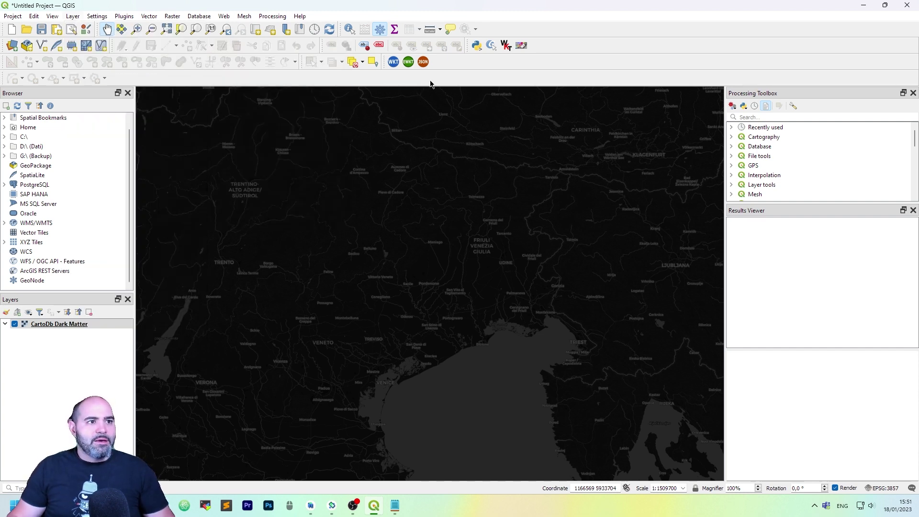
- Bring up the delimited text import, reposition it and widen its settings pane
{"action": "left_click", "coordinate": [13, 50]}
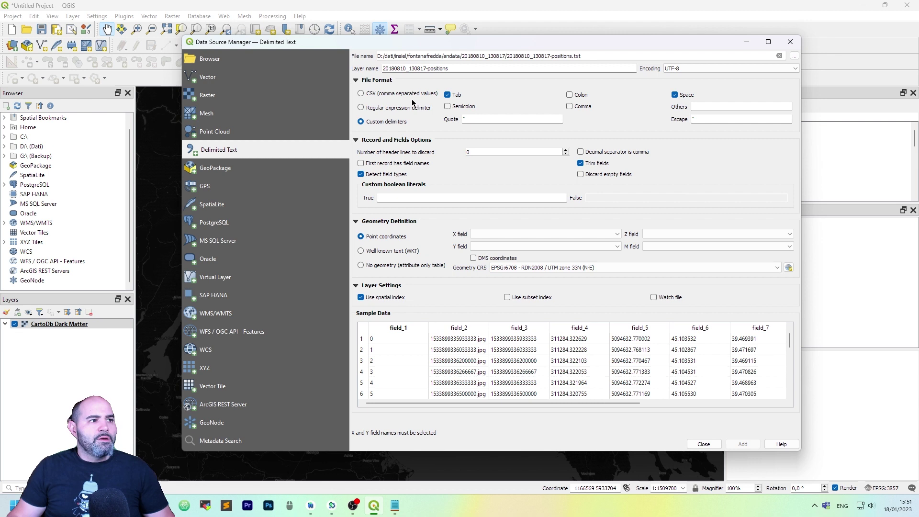
{"action": "left_click_drag", "start_coordinate": [248, 51], "coordinate": [220, 63]}
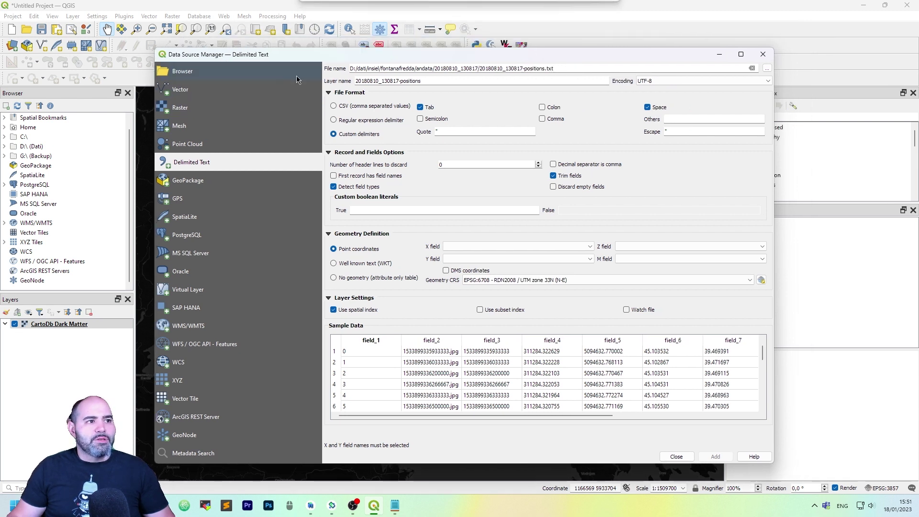
{"action": "left_click_drag", "start_coordinate": [277, 87], "coordinate": [255, 90]}
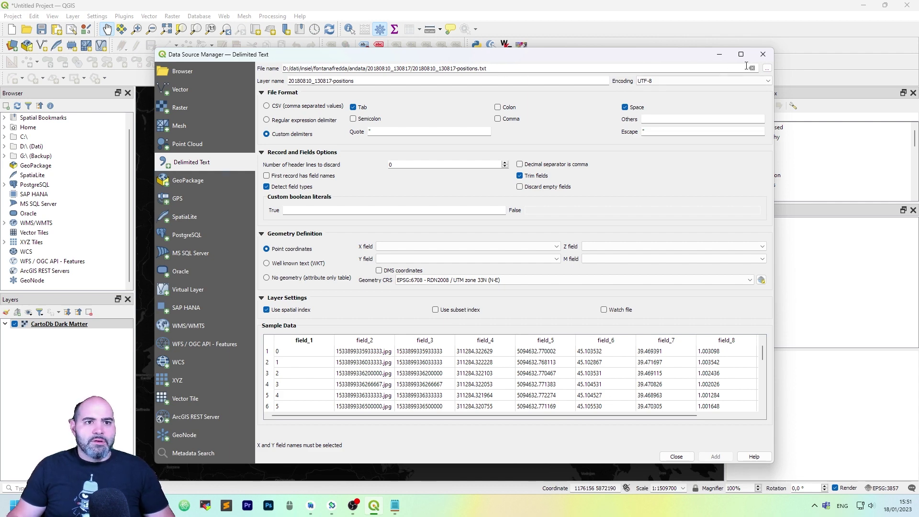
- Select D:\data\20180810_130817-positions.txt as the delimited text source file
{"action": "left_click", "coordinate": [767, 68]}
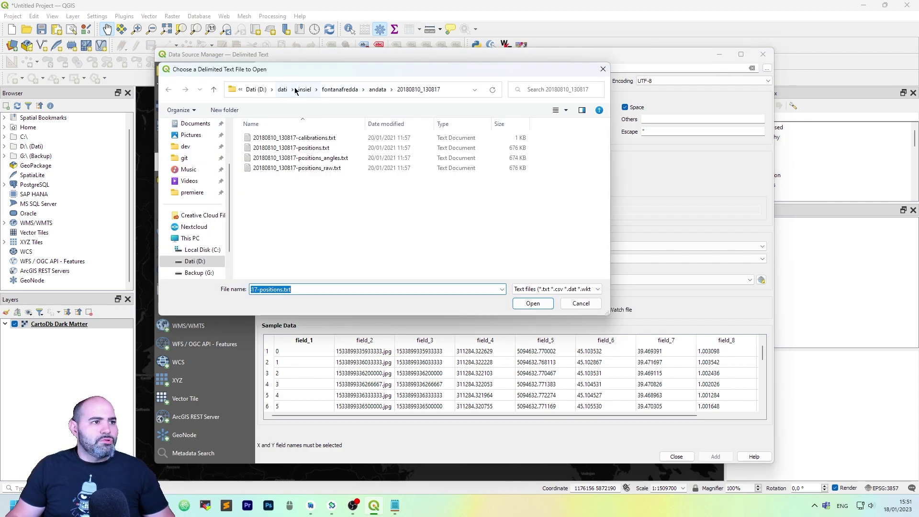
{"action": "left_click", "coordinate": [261, 89]}
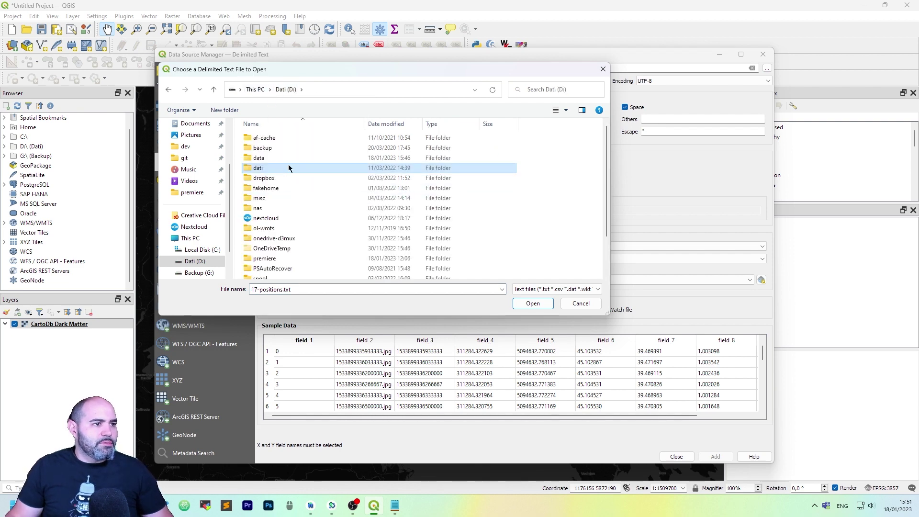
{"action": "double_click", "coordinate": [288, 158]}
{"action": "left_click", "coordinate": [294, 178]}
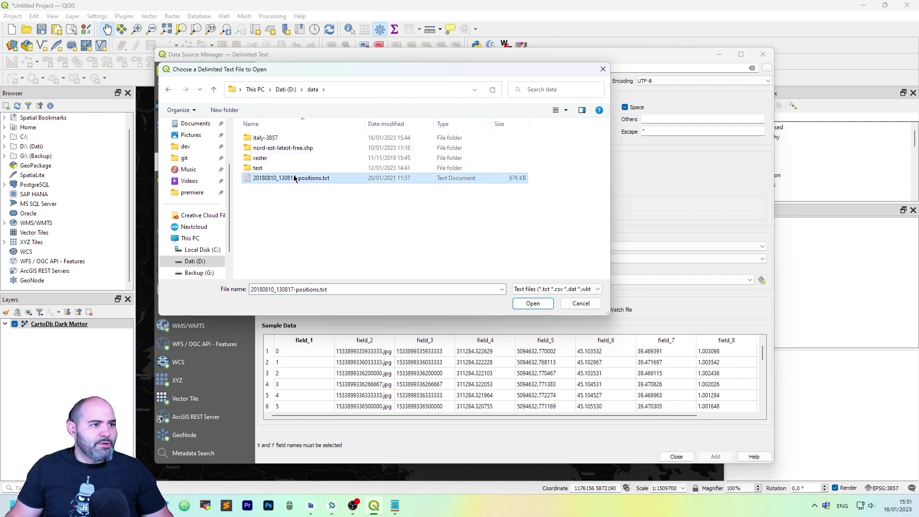
{"action": "double_click", "coordinate": [294, 178]}
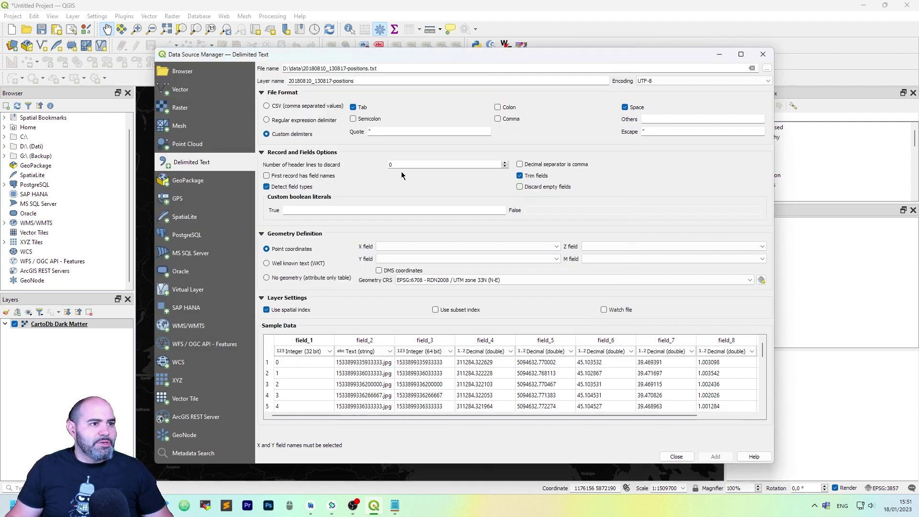
- Name the layer 'car-position' and, after trying CSV and regular expression, keep custom delimiters
{"action": "triple_click", "coordinate": [374, 81]}
{"action": "type", "text": "ca"}
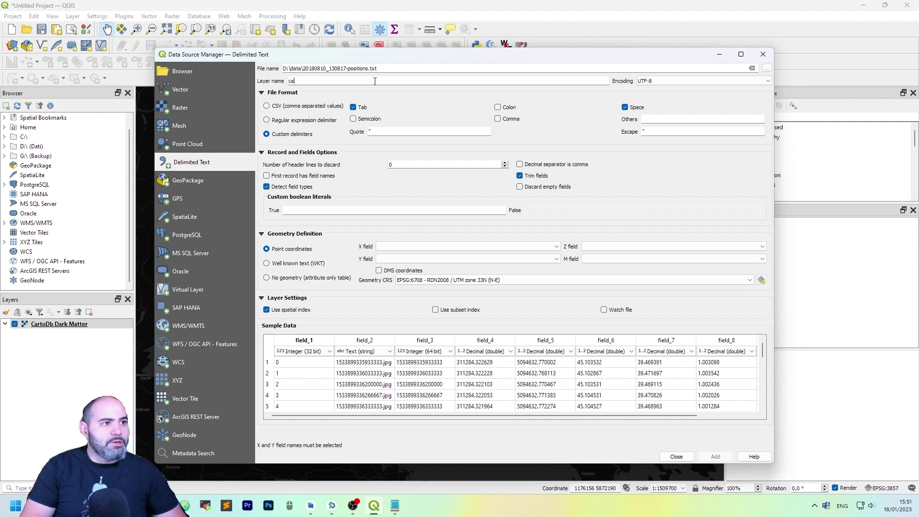
{"action": "type", "text": "r-position"}
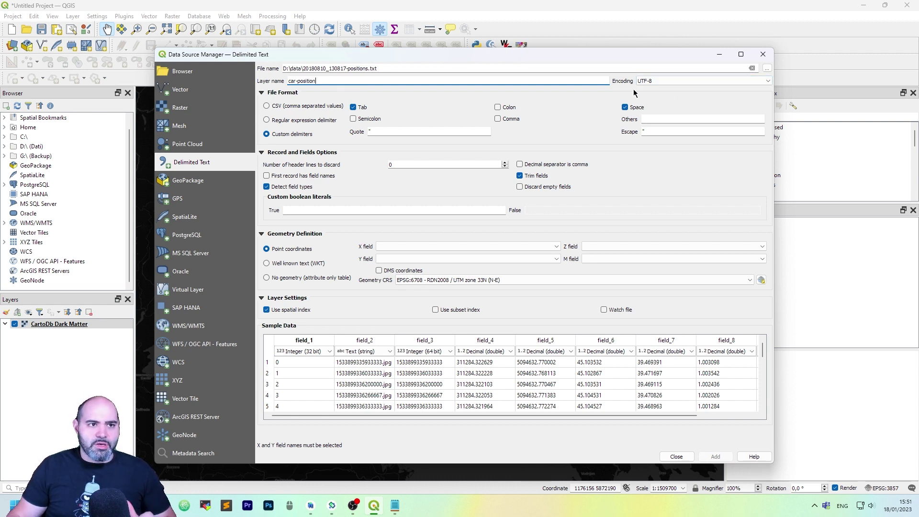
{"action": "left_click", "coordinate": [282, 104]}
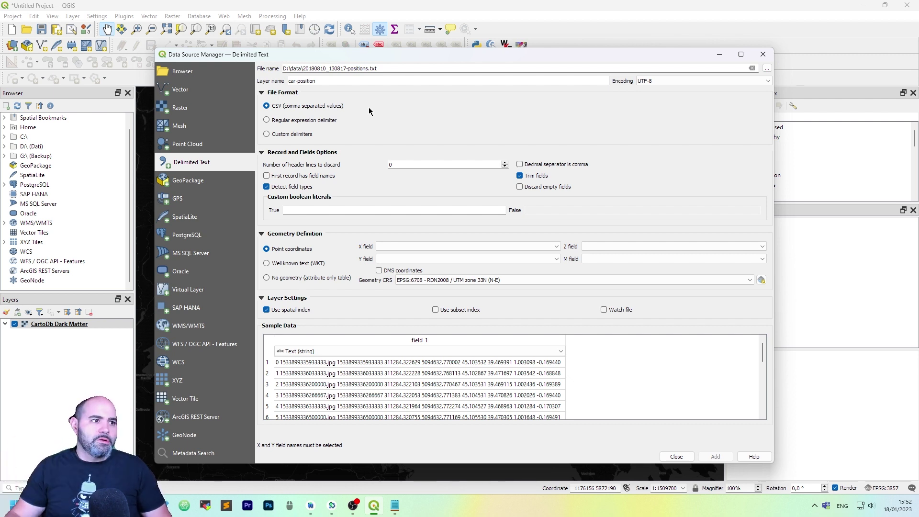
{"action": "left_click", "coordinate": [271, 119]}
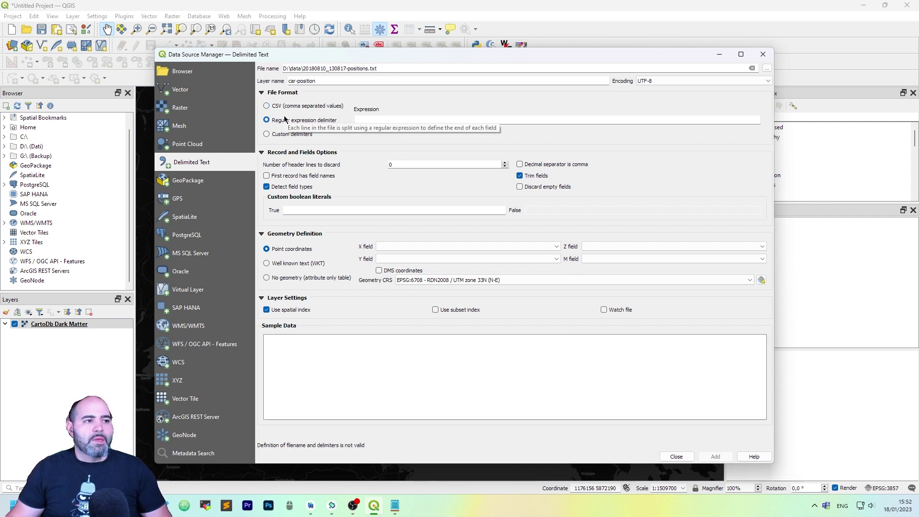
{"action": "left_click", "coordinate": [309, 135]}
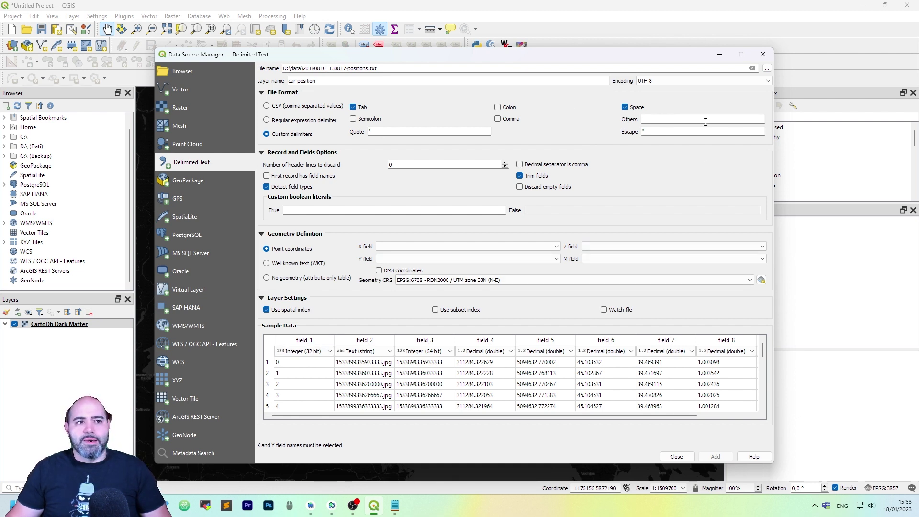
- Uncheck Tab so the custom delimiter is Space alone
{"action": "left_click", "coordinate": [354, 107]}
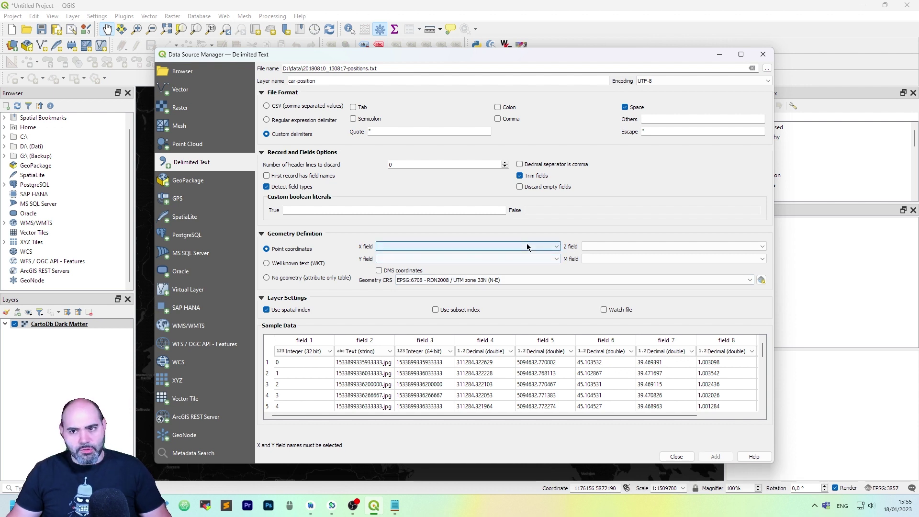
- Keep point geometry from X/Y fields and inspect the field_4 to field_6 coordinate columns
{"action": "left_click", "coordinate": [316, 264]}
{"action": "left_click", "coordinate": [304, 251]}
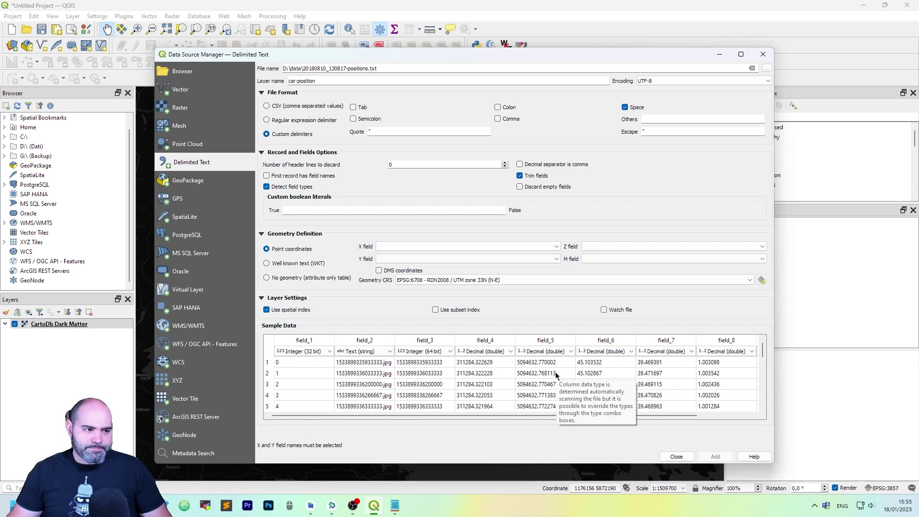
{"action": "left_click", "coordinate": [553, 341]}
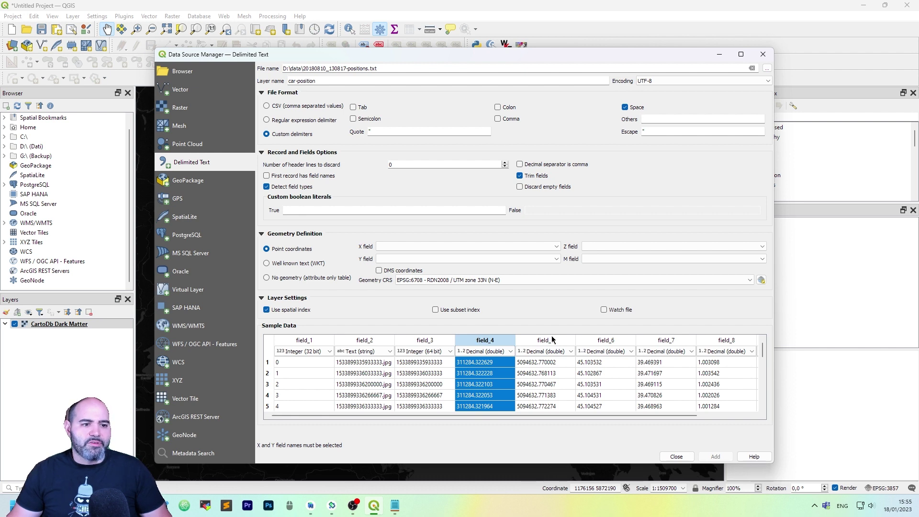
{"action": "left_click", "coordinate": [553, 341]}
{"action": "left_click", "coordinate": [606, 341]}
{"action": "left_click", "coordinate": [463, 247]}
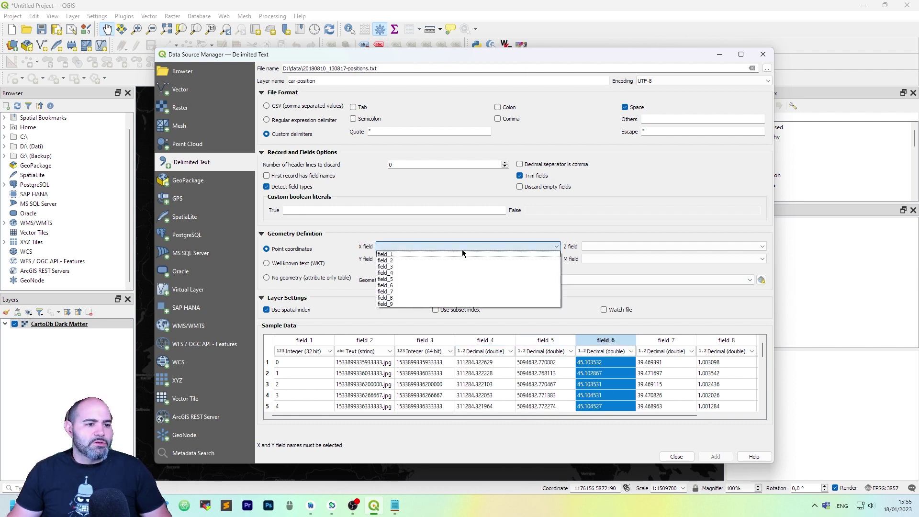
{"action": "left_click", "coordinate": [462, 247]}
{"action": "left_click", "coordinate": [490, 342]}
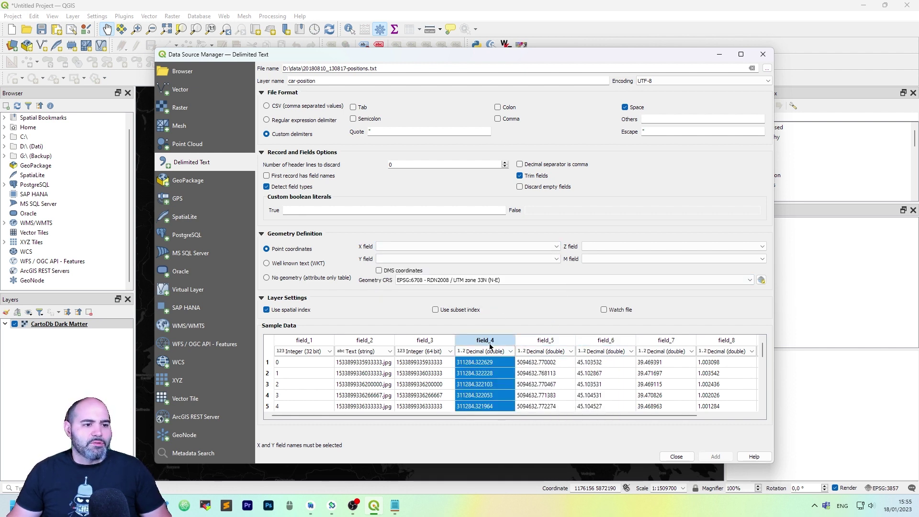
- Set X to field_4, Y to field_5 and Z to field_6
{"action": "left_click", "coordinate": [431, 246]}
{"action": "left_click", "coordinate": [430, 271]}
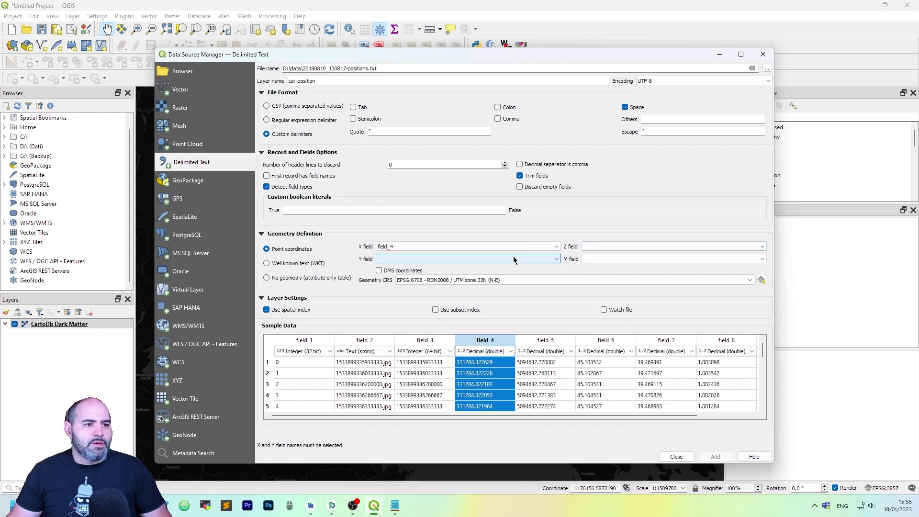
{"action": "left_click", "coordinate": [513, 260]}
{"action": "left_click", "coordinate": [434, 293]}
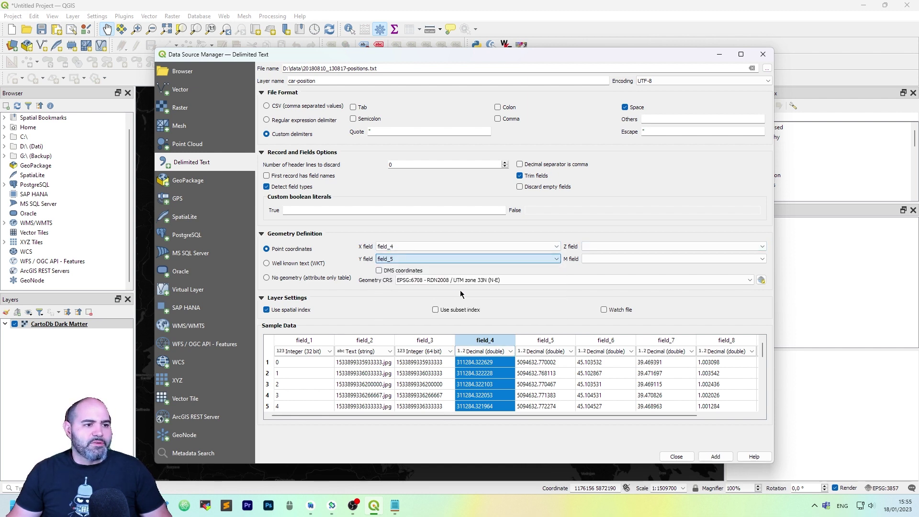
{"action": "left_click", "coordinate": [641, 246]}
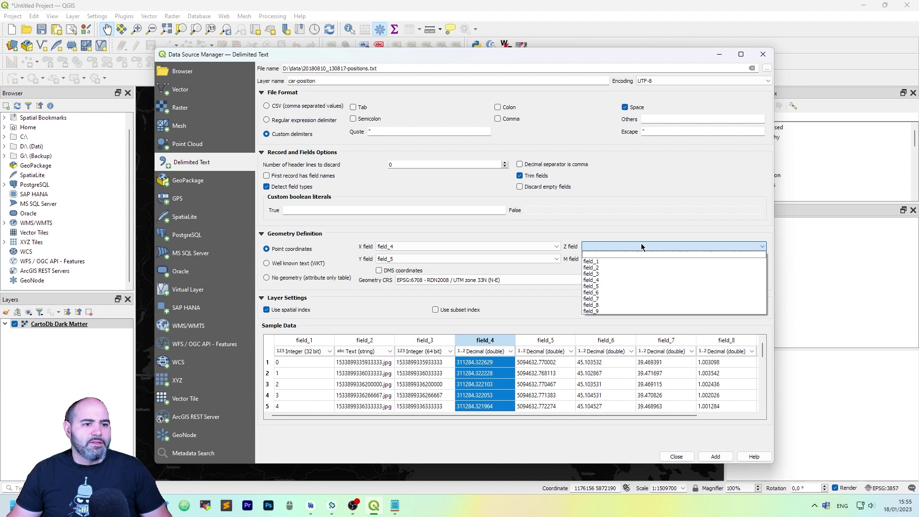
{"action": "left_click", "coordinate": [618, 293]}
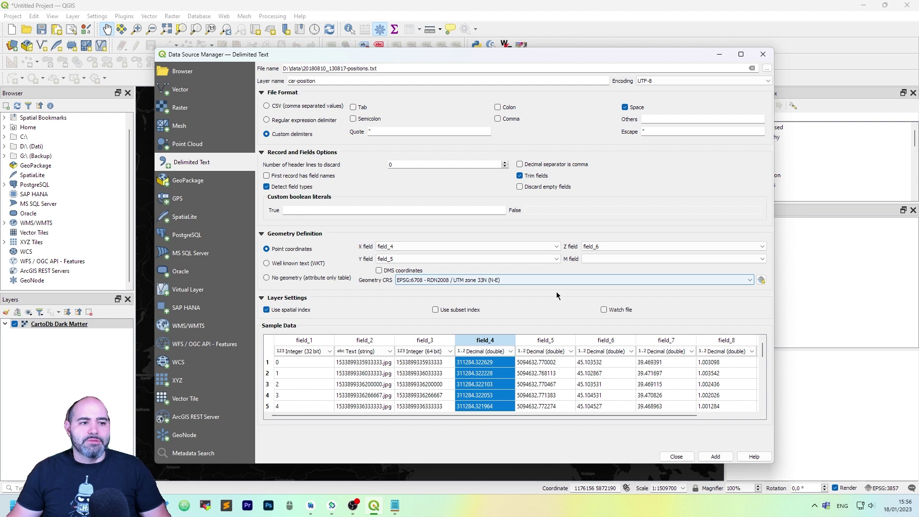
- Keep EPSG:6708 RDN2008 / UTM zone 33N as the geometry CRS
{"action": "left_click", "coordinate": [534, 281]}
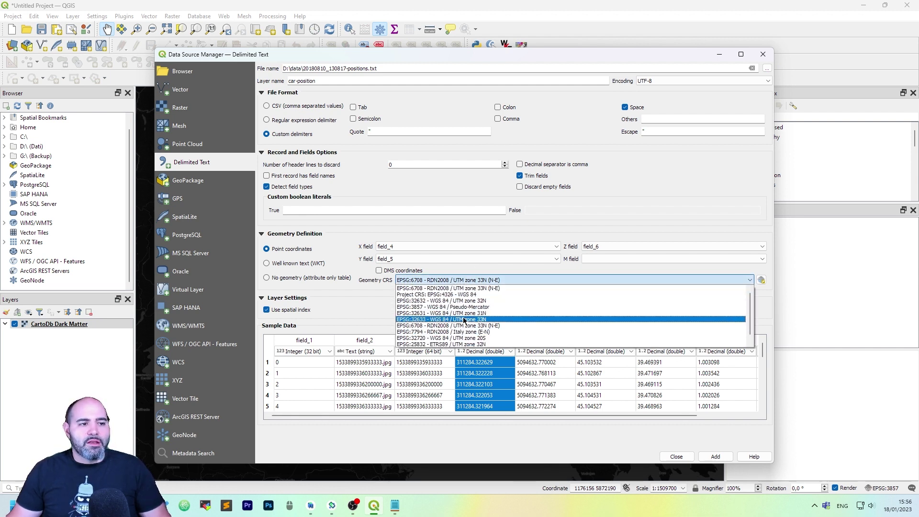
{"action": "left_click", "coordinate": [426, 288]}
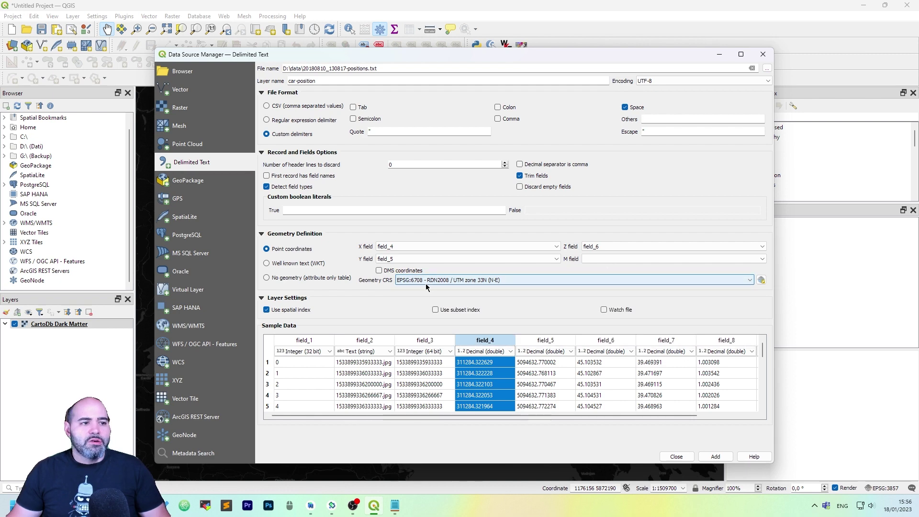
{"action": "mouse_move", "coordinate": [431, 285]}
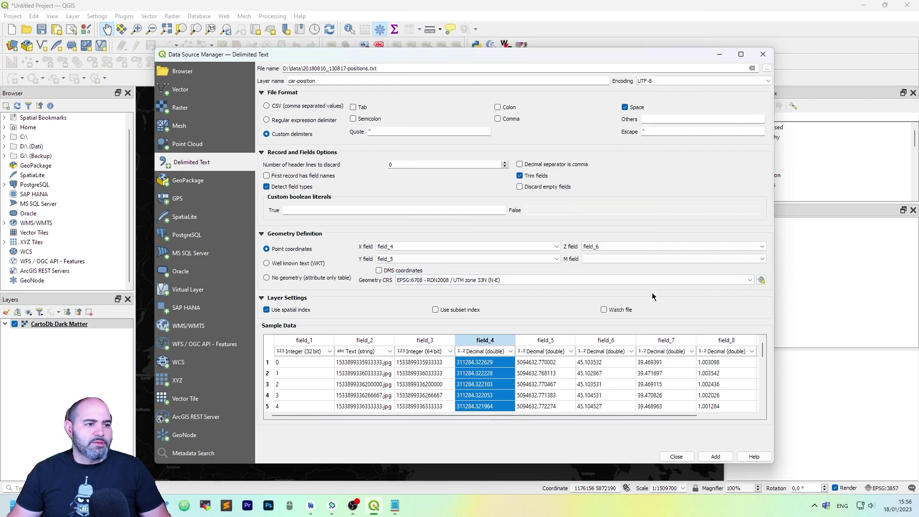
- Confirm field_4 as Decimal (double) and field_3 as Integer (64 bit), then add the layer
{"action": "left_click", "coordinate": [496, 350]}
{"action": "left_click", "coordinate": [499, 344]}
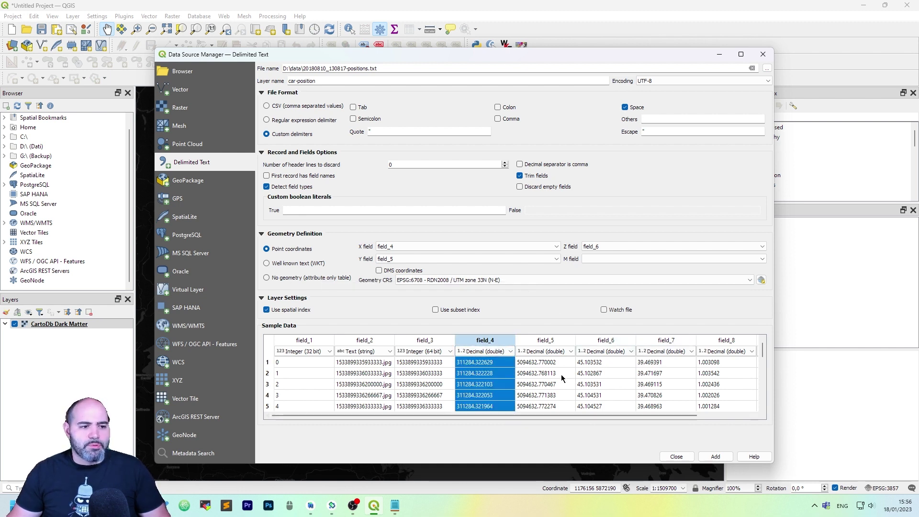
{"action": "left_click", "coordinate": [325, 340]}
{"action": "left_click", "coordinate": [378, 341]}
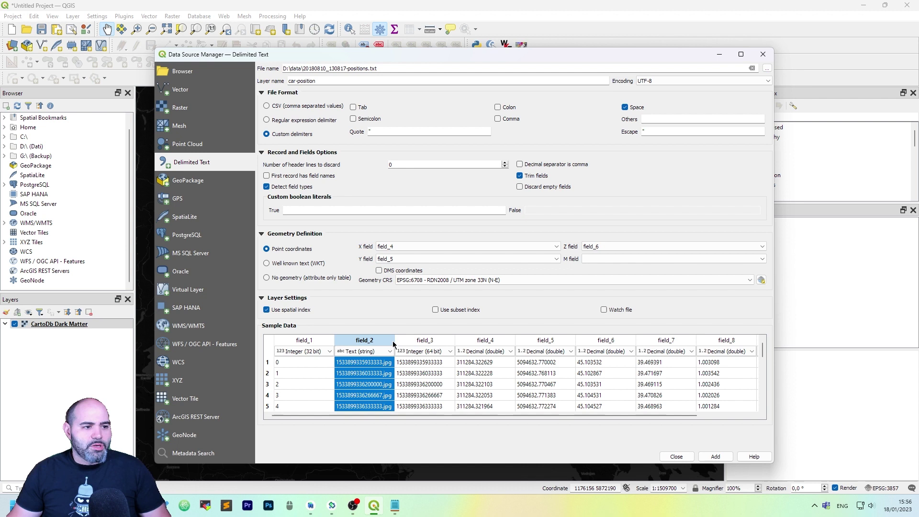
{"action": "left_click", "coordinate": [440, 341]}
{"action": "left_click", "coordinate": [444, 350]}
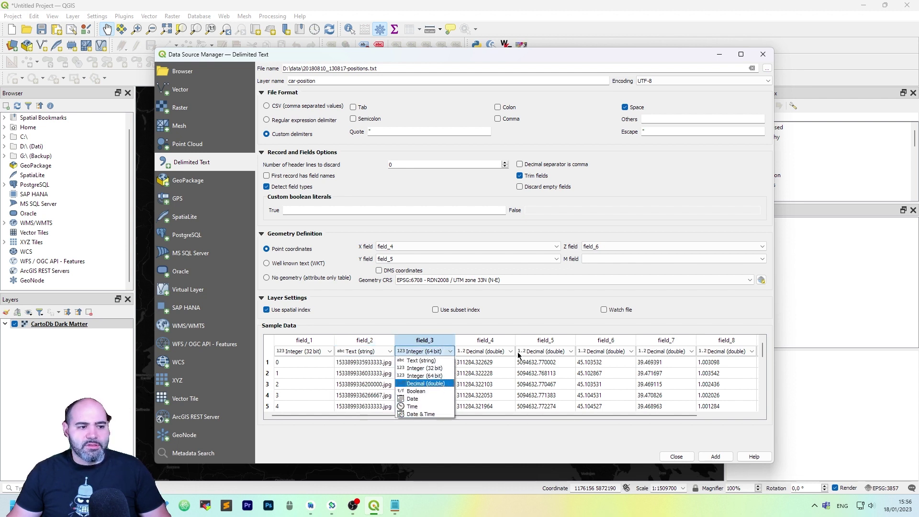
{"action": "left_click", "coordinate": [542, 323]}
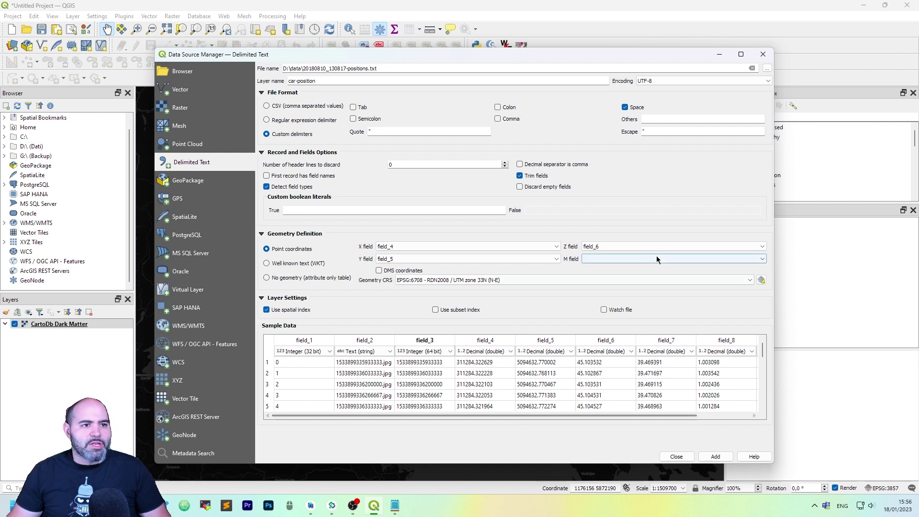
{"action": "left_click", "coordinate": [716, 458]}
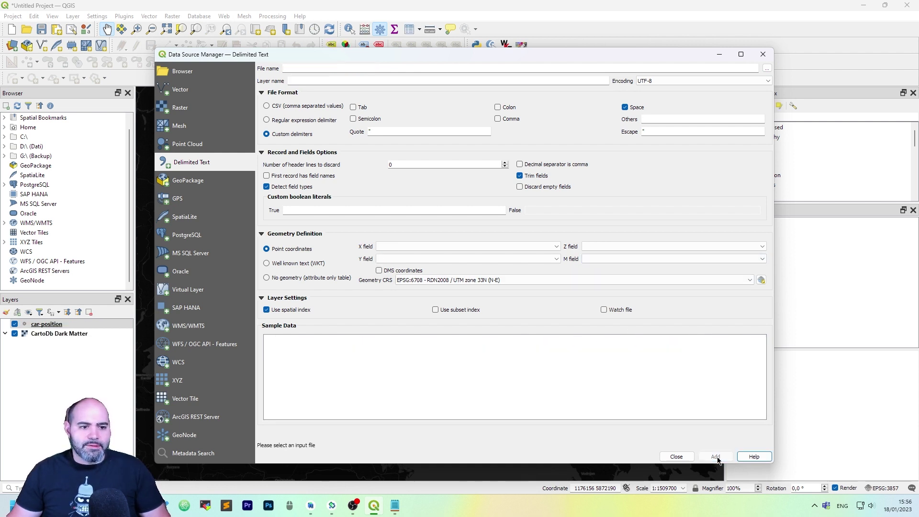
- Close the import window and zoom in on a curving stretch of the car's GPS track
{"action": "left_click", "coordinate": [677, 456]}
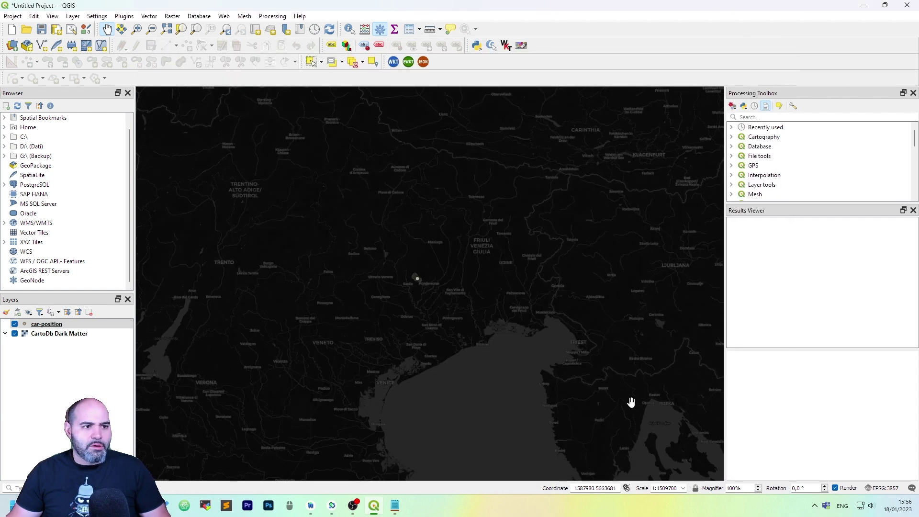
{"action": "scroll", "coordinate": [414, 281], "scroll_direction": "up", "scroll_amount": 3}
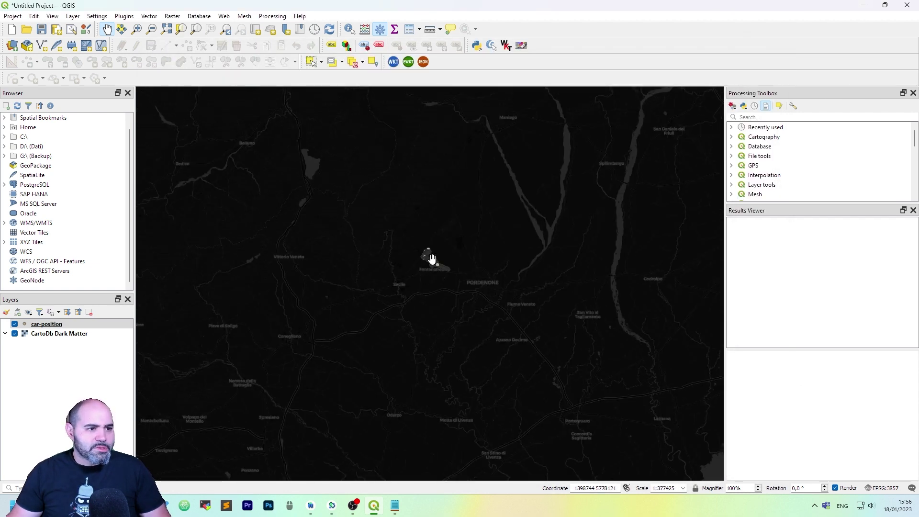
{"action": "scroll", "coordinate": [434, 259], "scroll_direction": "up", "scroll_amount": 4}
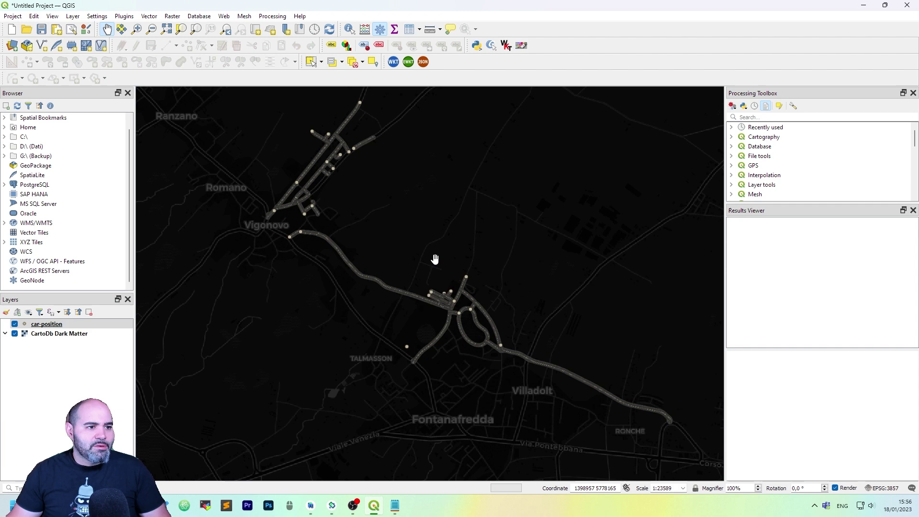
{"action": "scroll", "coordinate": [448, 275], "scroll_direction": "up", "scroll_amount": 4}
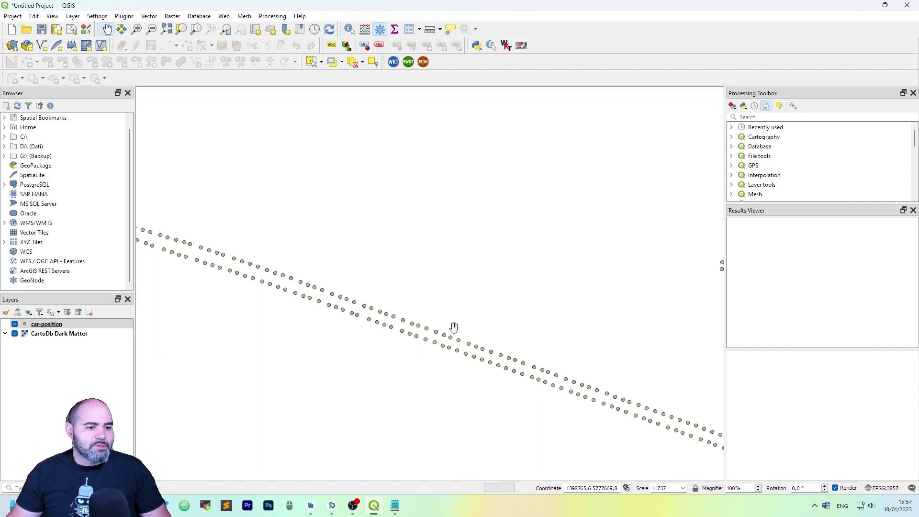
{"action": "scroll", "coordinate": [450, 277], "scroll_direction": "down", "scroll_amount": 1}
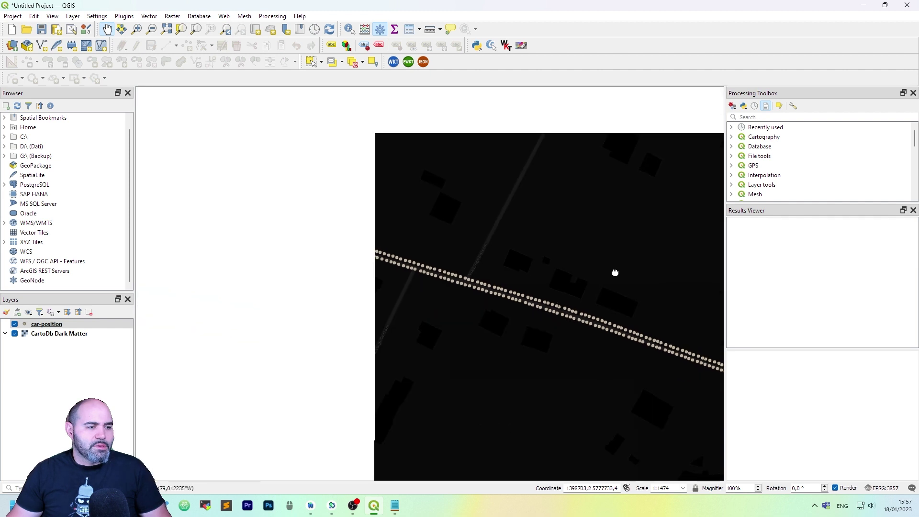
{"action": "left_click_drag", "start_coordinate": [236, 232], "coordinate": [509, 365]}
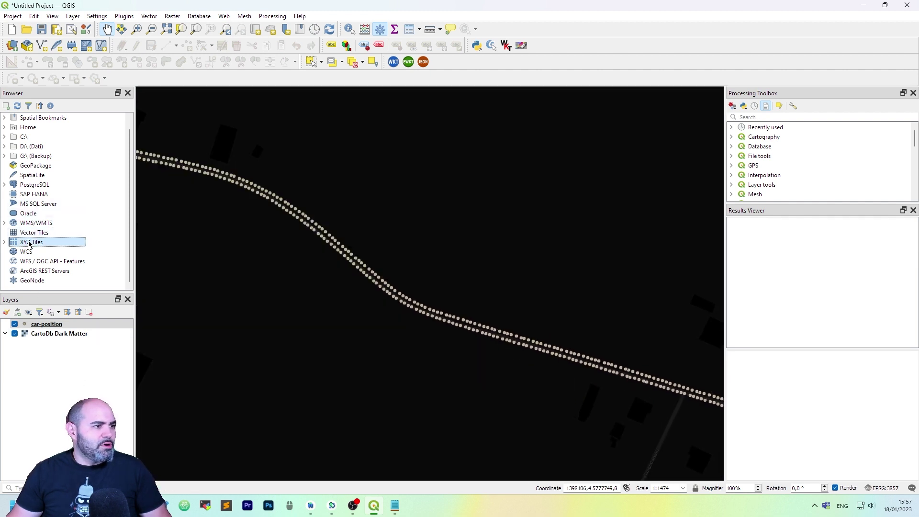
- Add Google Satellite below car-position, keeping the CartoDb Dark Matter layer after cancelling its removal
{"action": "double_click", "coordinate": [55, 242]}
{"action": "scroll", "coordinate": [57, 237], "scroll_direction": "down", "scroll_amount": 6}
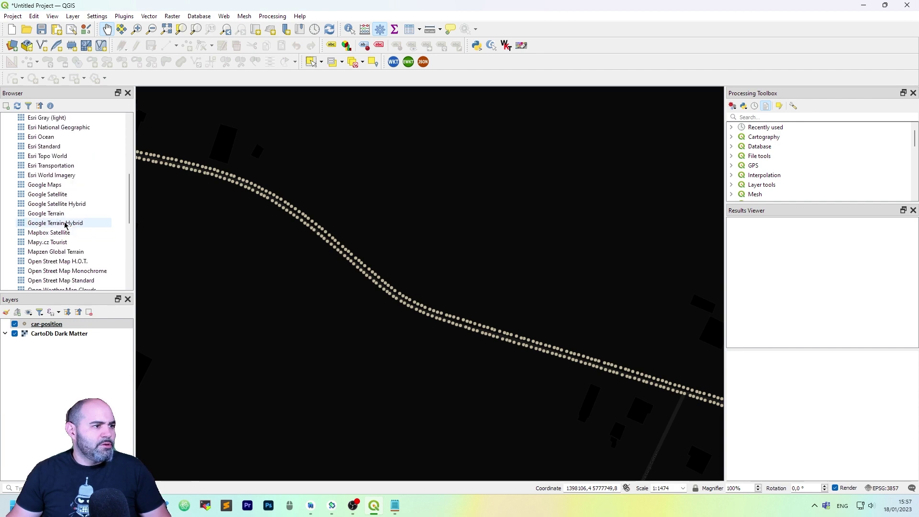
{"action": "double_click", "coordinate": [65, 195]}
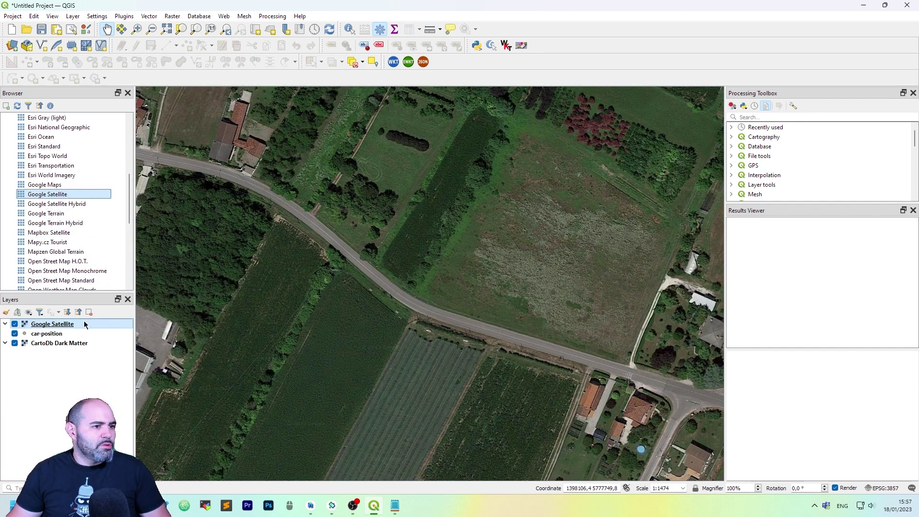
{"action": "left_click_drag", "start_coordinate": [84, 321], "coordinate": [83, 332]}
{"action": "left_click", "coordinate": [86, 343]}
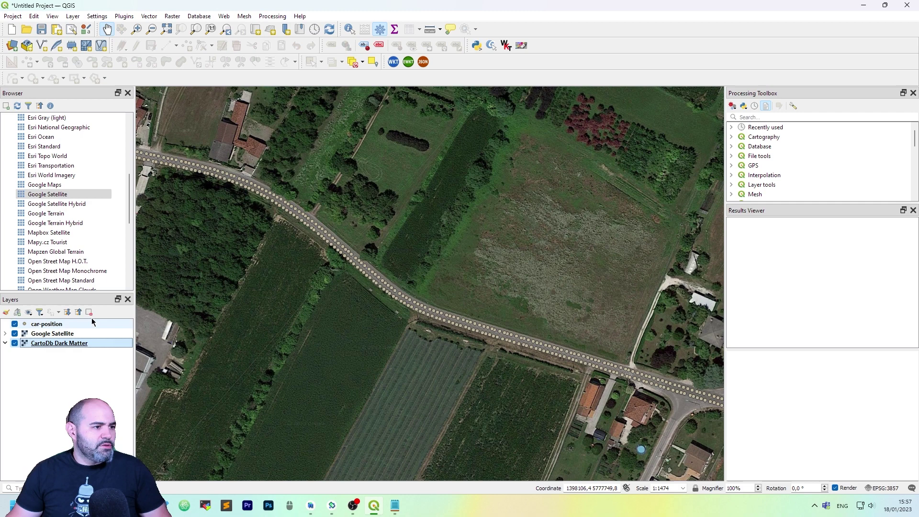
{"action": "left_click", "coordinate": [88, 313]}
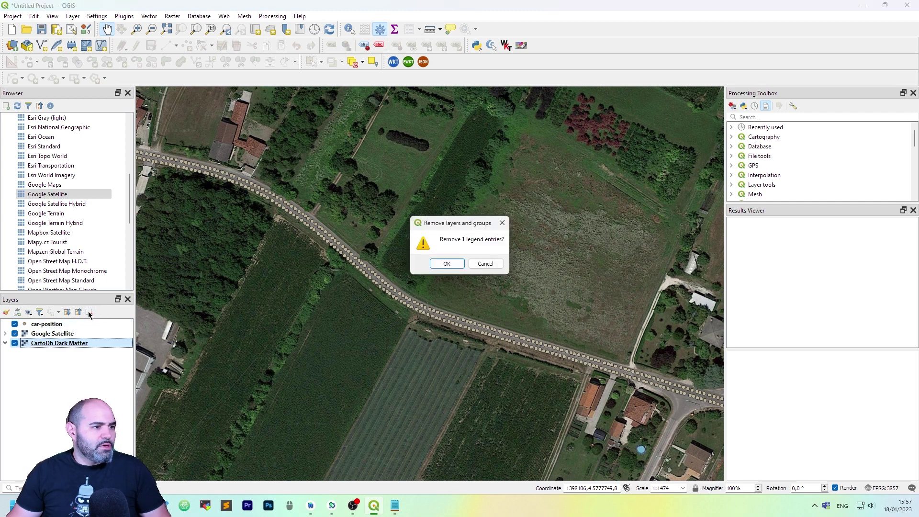
{"action": "left_click", "coordinate": [488, 263]}
- Pan and zoom along the GPS track over the satellite imagery
{"action": "scroll", "coordinate": [495, 292], "scroll_direction": "down", "scroll_amount": 1}
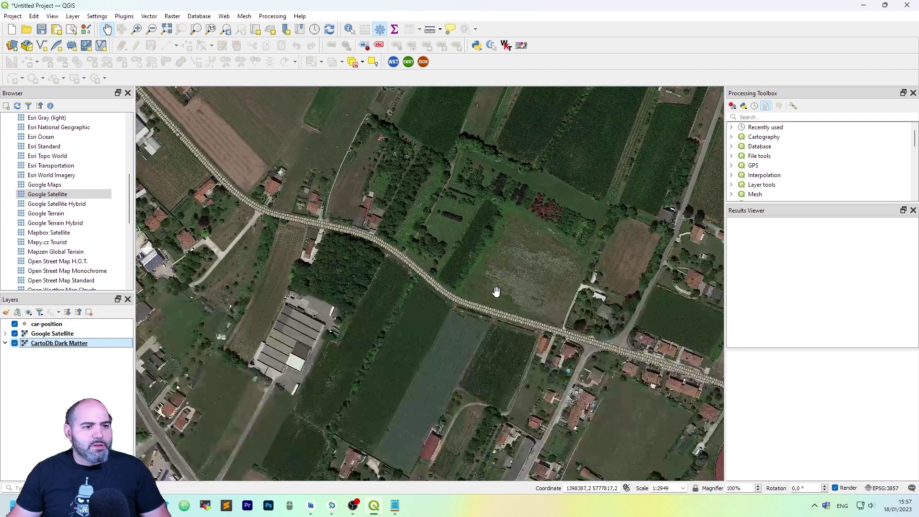
{"action": "left_click_drag", "start_coordinate": [350, 219], "coordinate": [508, 300]}
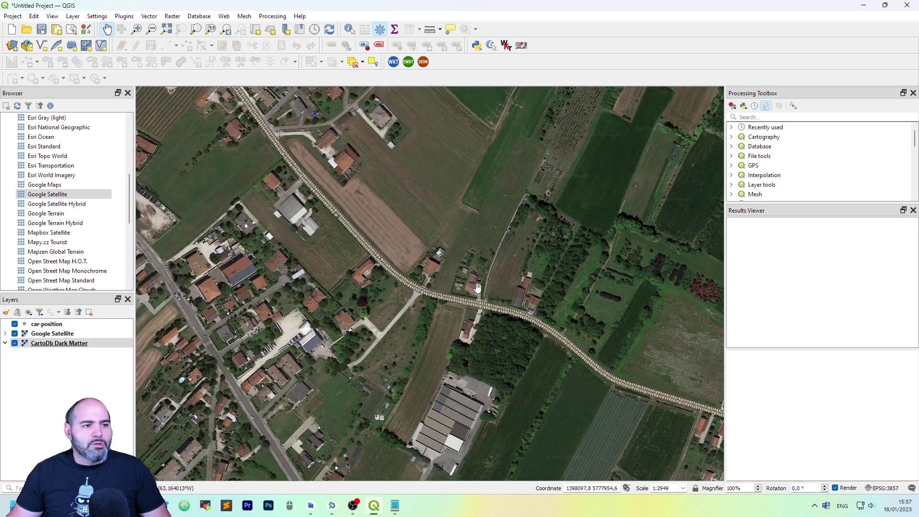
{"action": "scroll", "coordinate": [378, 199], "scroll_direction": "down", "scroll_amount": 2}
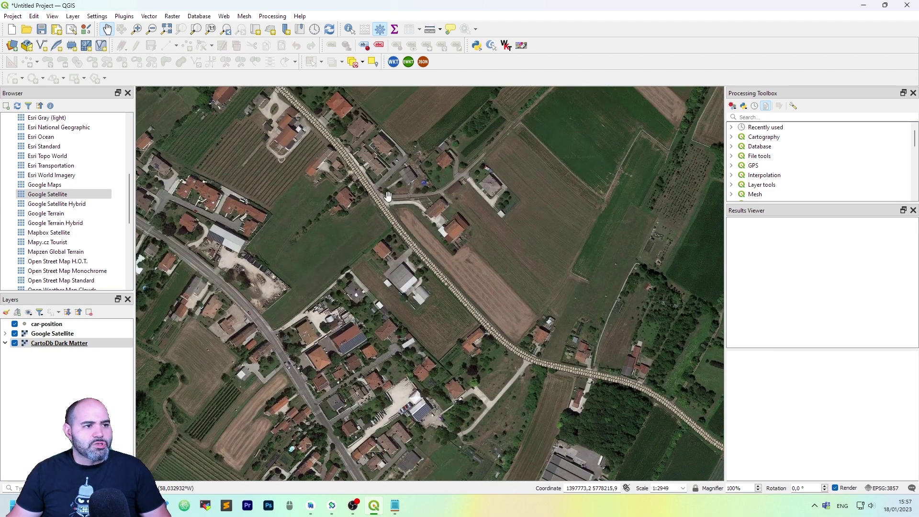
{"action": "scroll", "coordinate": [588, 298], "scroll_direction": "up", "scroll_amount": 1}
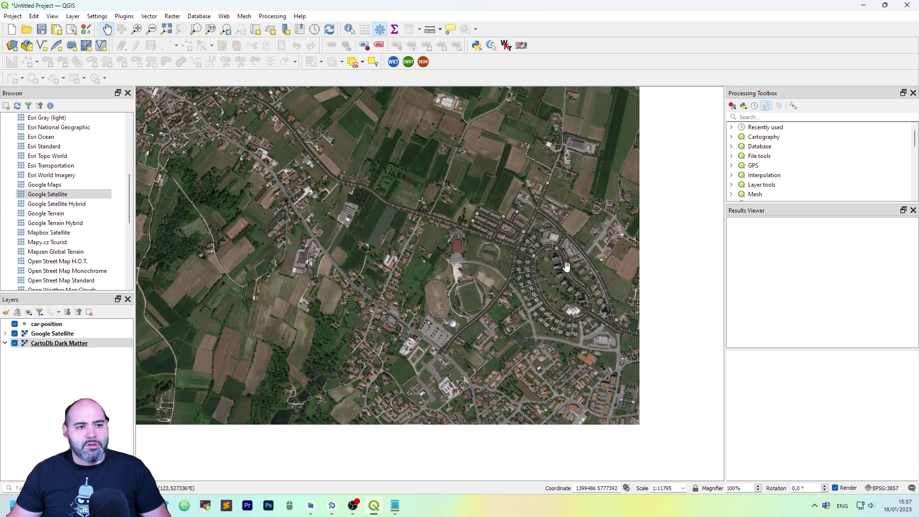
{"action": "scroll", "coordinate": [600, 307], "scroll_direction": "up", "scroll_amount": 1}
{"action": "left_click_drag", "start_coordinate": [268, 91], "coordinate": [412, 211]}
{"action": "scroll", "coordinate": [404, 182], "scroll_direction": "up", "scroll_amount": 1}
{"action": "scroll", "coordinate": [412, 189], "scroll_direction": "up", "scroll_amount": 1}
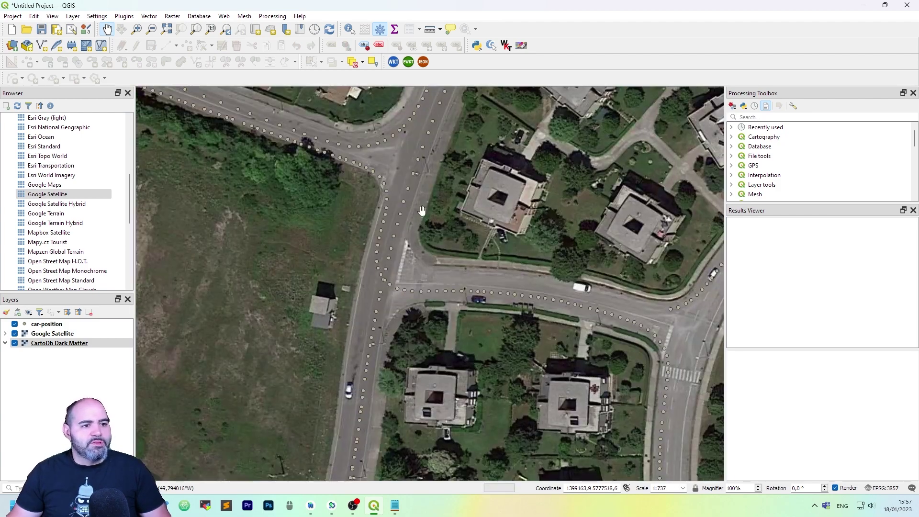
{"action": "scroll", "coordinate": [466, 271], "scroll_direction": "down", "scroll_amount": 1}
{"action": "scroll", "coordinate": [472, 242], "scroll_direction": "down", "scroll_amount": 1}
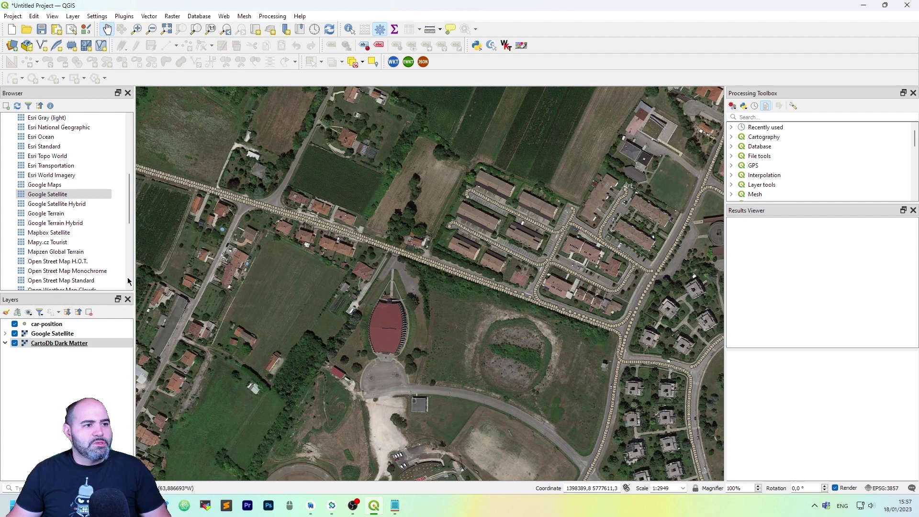
- Color the car-position point markers red (#e31a1c) in the layer's Symbology settings
{"action": "left_click", "coordinate": [120, 325]}
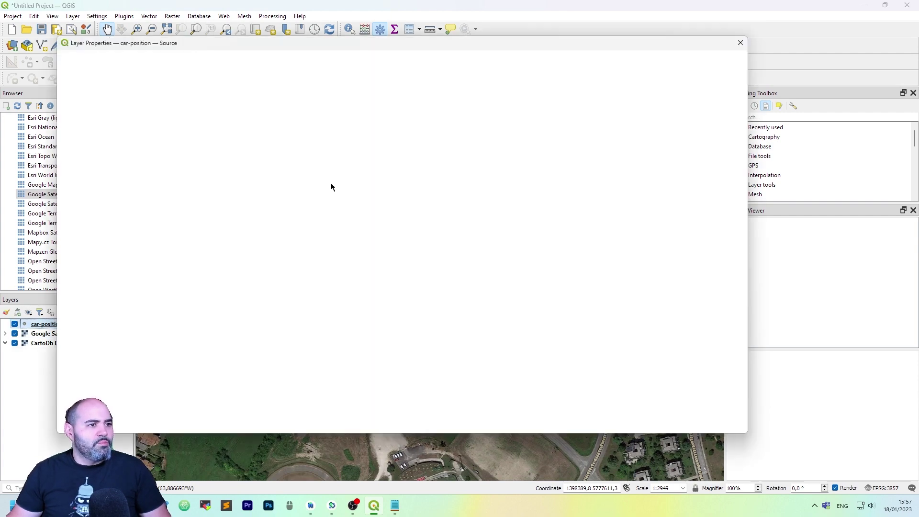
{"action": "left_click", "coordinate": [96, 108]}
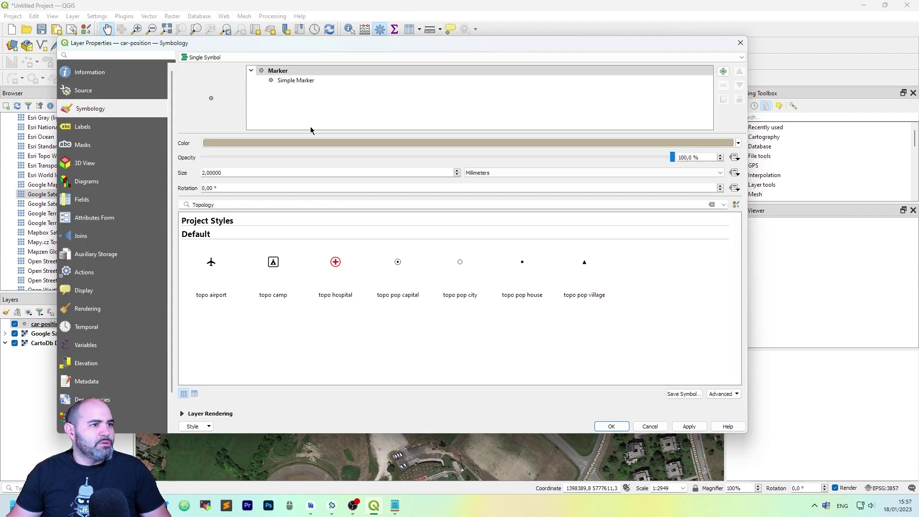
{"action": "left_click", "coordinate": [353, 143]}
{"action": "scroll", "coordinate": [302, 240], "scroll_direction": "down", "scroll_amount": 2}
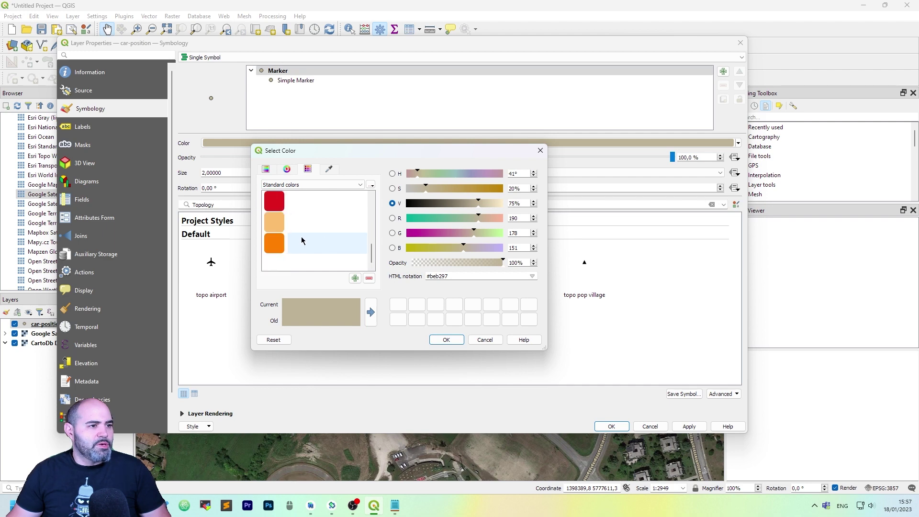
{"action": "scroll", "coordinate": [301, 241], "scroll_direction": "down", "scroll_amount": 2}
{"action": "left_click", "coordinate": [302, 262]}
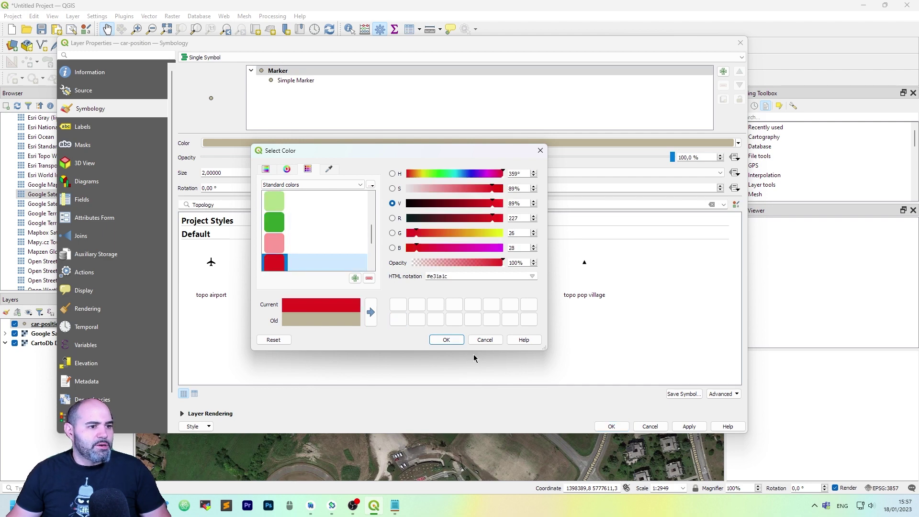
{"action": "left_click", "coordinate": [453, 341]}
{"action": "left_click", "coordinate": [613, 426]}
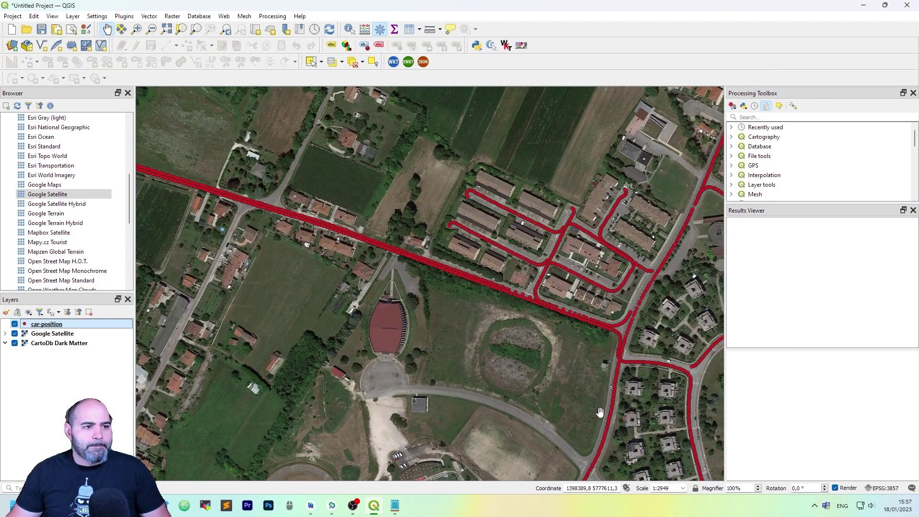
- Zoom out and pan to show more of the red track
{"action": "scroll", "coordinate": [339, 223], "scroll_direction": "down", "scroll_amount": 1}
{"action": "scroll", "coordinate": [359, 225], "scroll_direction": "down", "scroll_amount": 1}
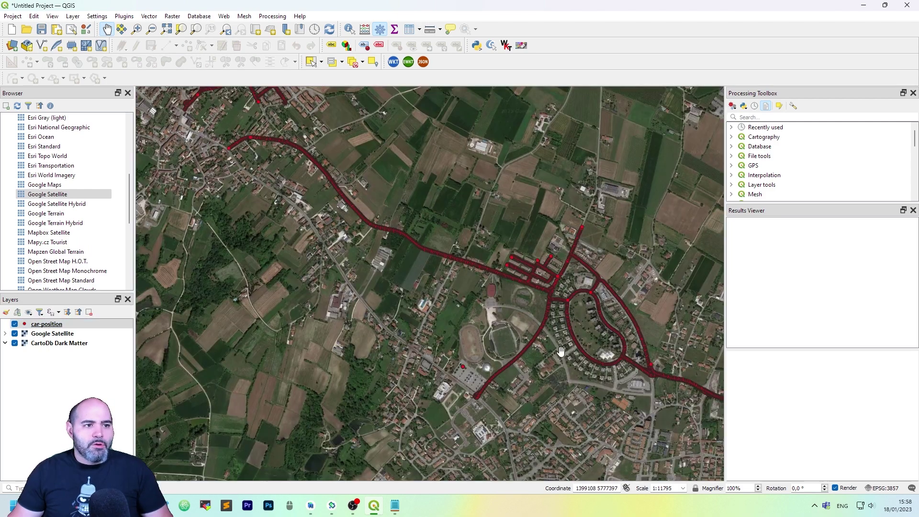
{"action": "left_click_drag", "start_coordinate": [394, 207], "coordinate": [464, 228]}
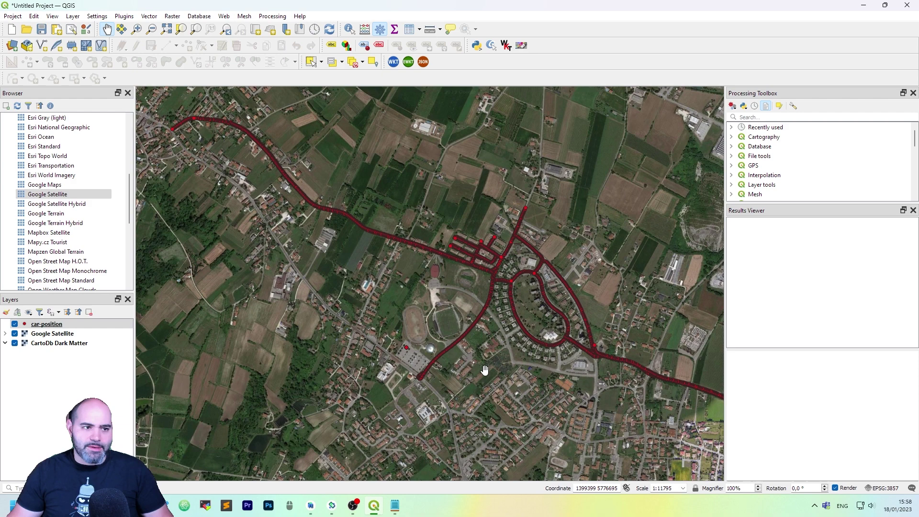
- Bring up the car-position layer's context menu to reach its export options
{"action": "right_click", "coordinate": [100, 325]}
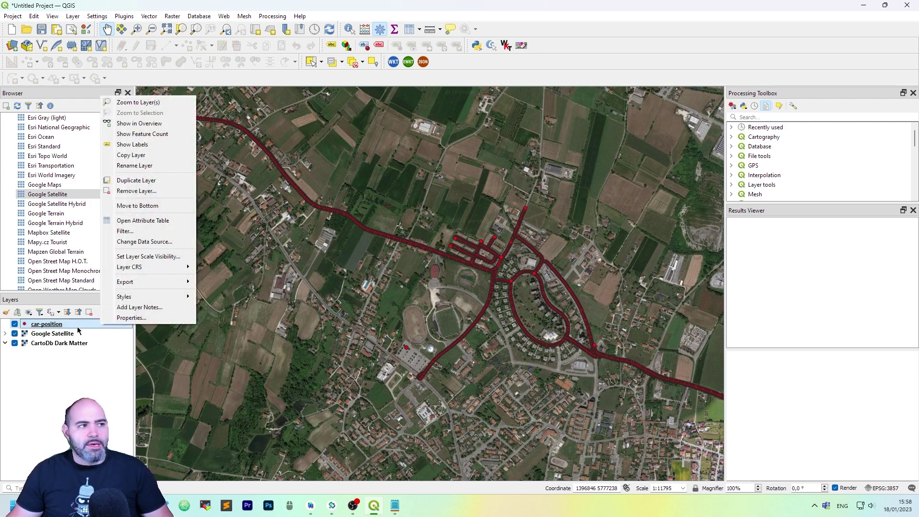
{"action": "key", "text": "Escape"}
{"action": "left_click_drag", "start_coordinate": [540, 268], "coordinate": [544, 304]}
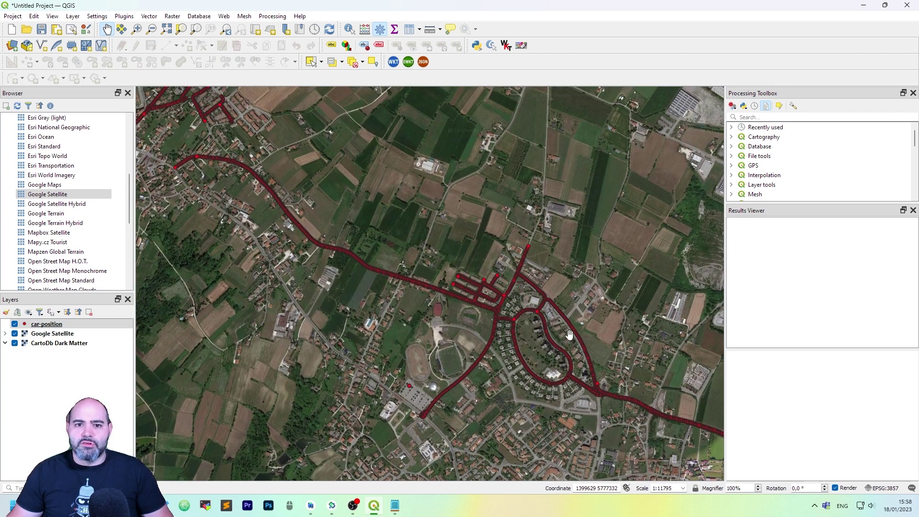
{"action": "right_click", "coordinate": [105, 324]}
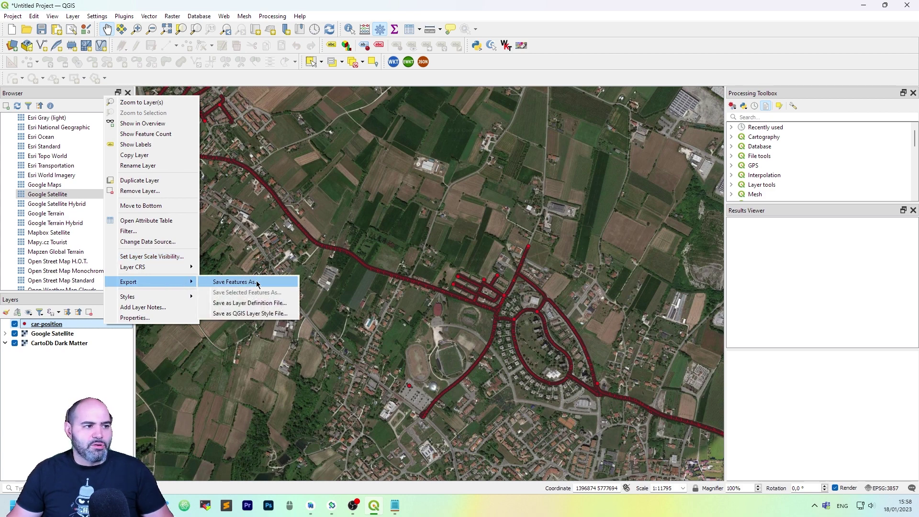
- Export the car-position points as the shapefile D:\data\car-points.shp and add it to the map
{"action": "left_click", "coordinate": [257, 284]}
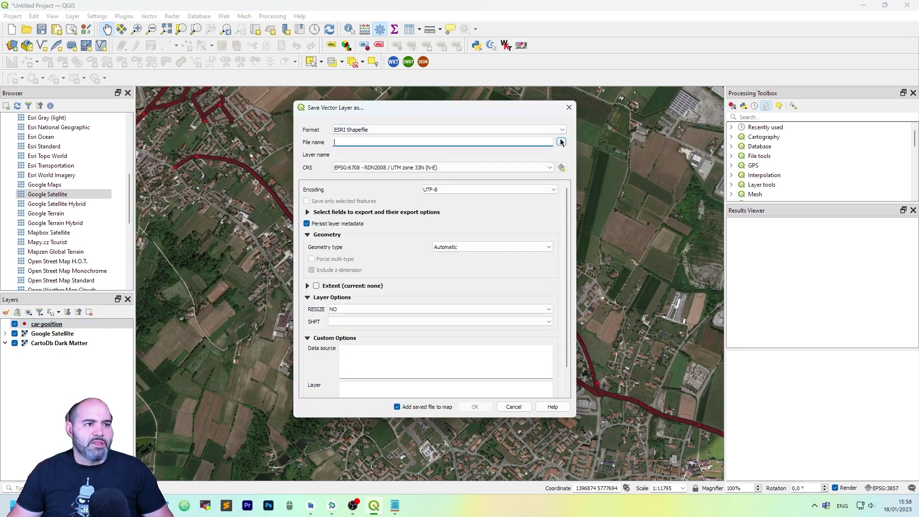
{"action": "left_click", "coordinate": [561, 143]}
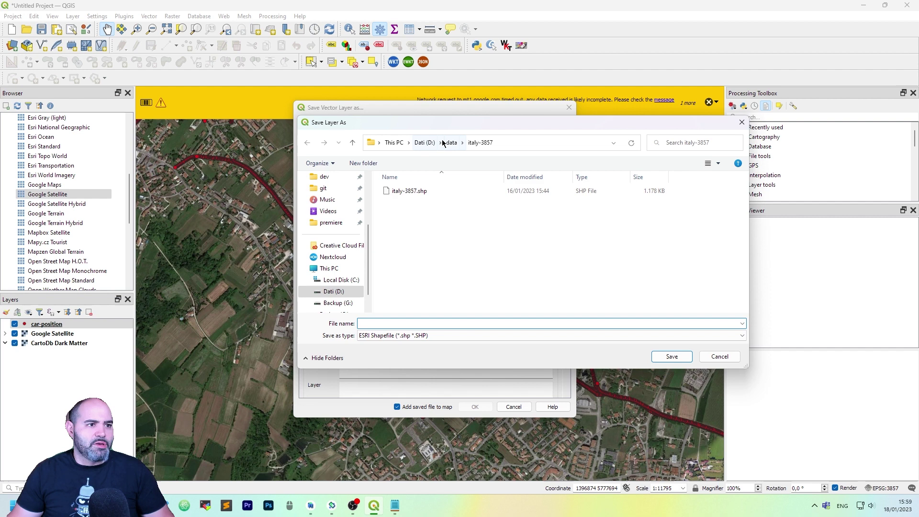
{"action": "left_click", "coordinate": [450, 142]}
{"action": "left_click", "coordinate": [430, 323]}
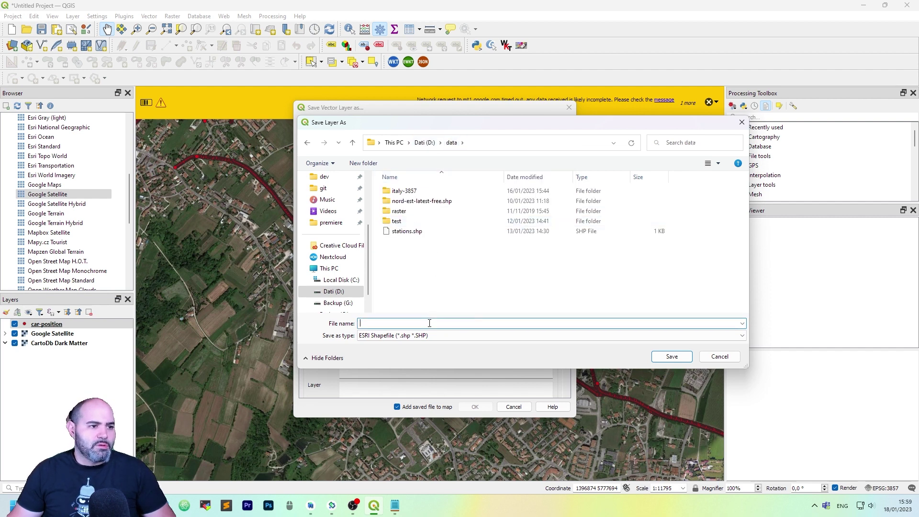
{"action": "type", "text": "car-"}
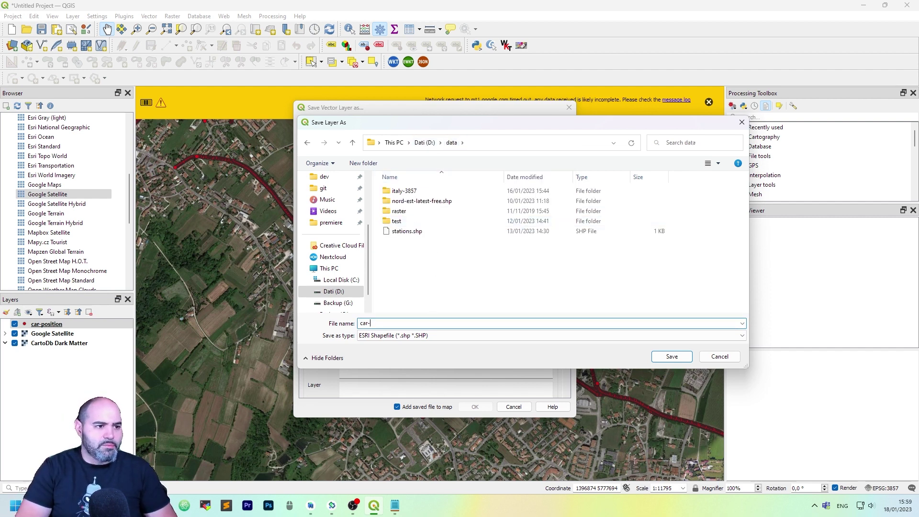
{"action": "type", "text": "points"}
{"action": "key", "text": "Return"}
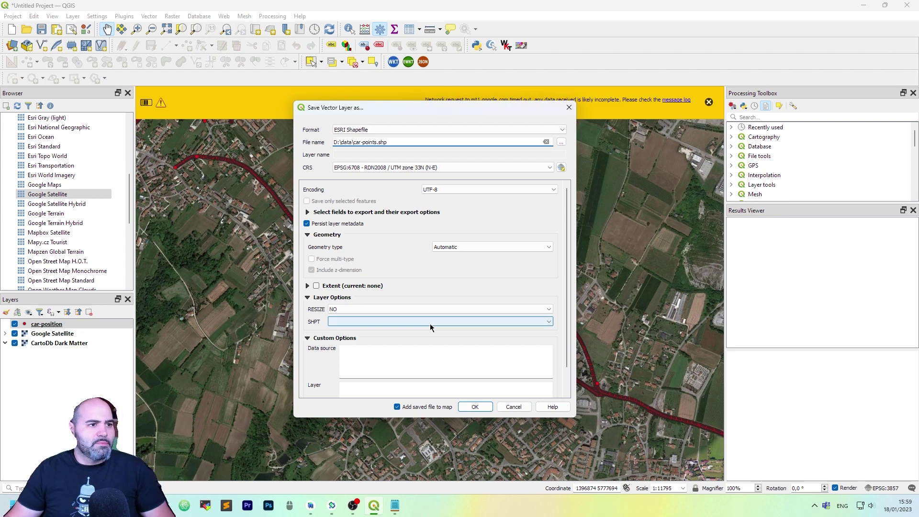
{"action": "left_click", "coordinate": [476, 406]}
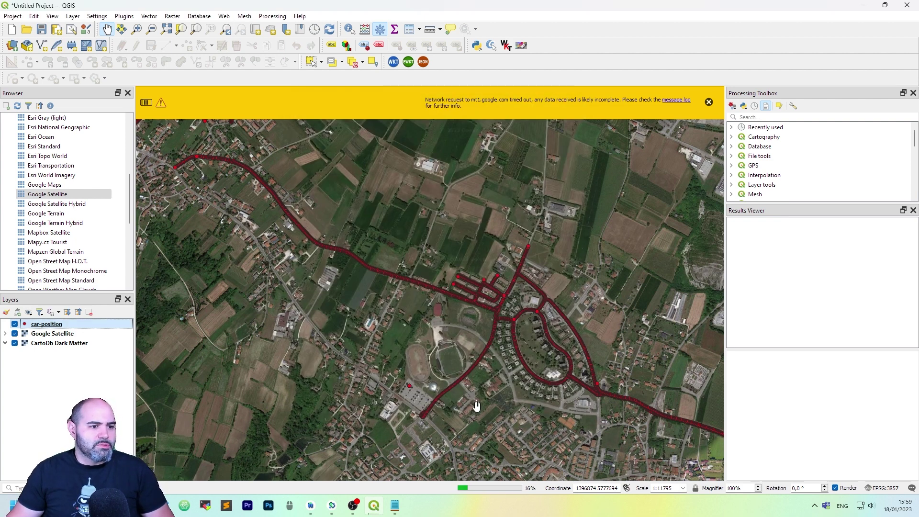
- Remove the car-position layer and set the car-points marker colour to red
{"action": "left_click", "coordinate": [88, 312]}
{"action": "left_click", "coordinate": [450, 264]}
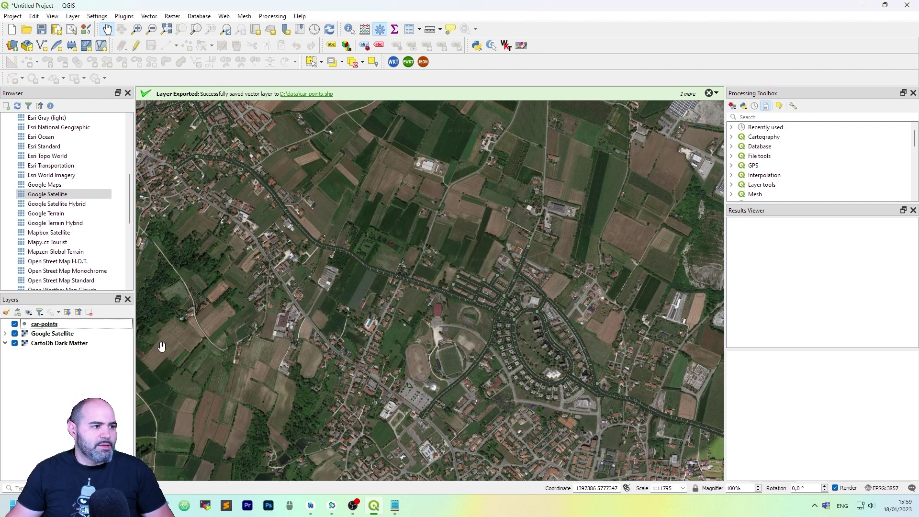
{"action": "double_click", "coordinate": [120, 322]}
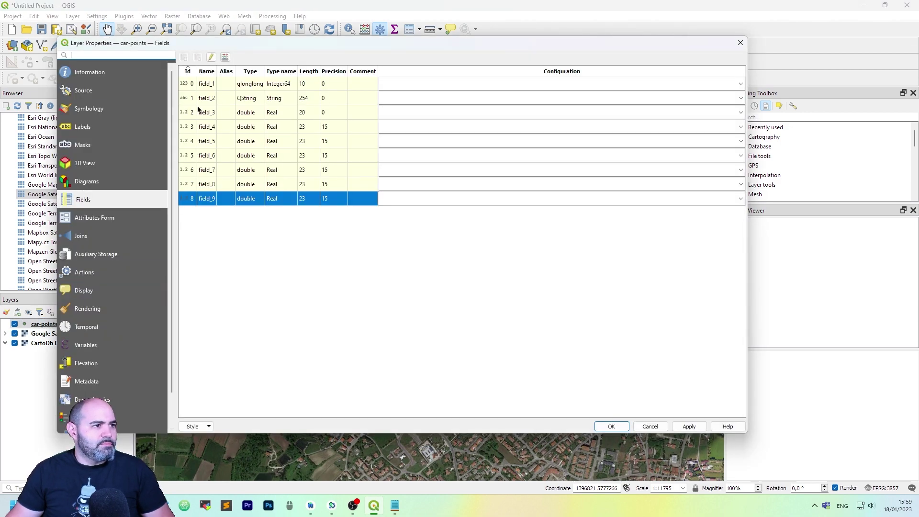
{"action": "left_click", "coordinate": [89, 108]}
{"action": "left_click", "coordinate": [306, 143]}
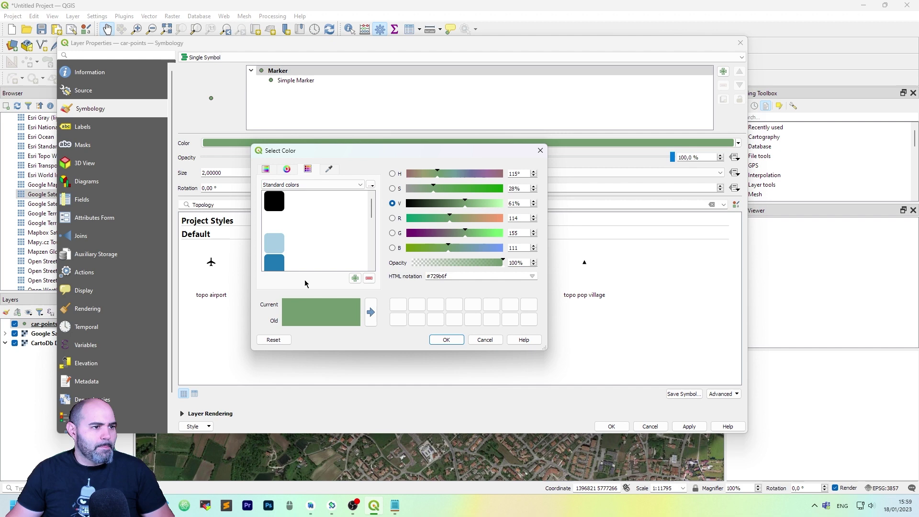
{"action": "scroll", "coordinate": [334, 249], "scroll_direction": "down", "scroll_amount": 3}
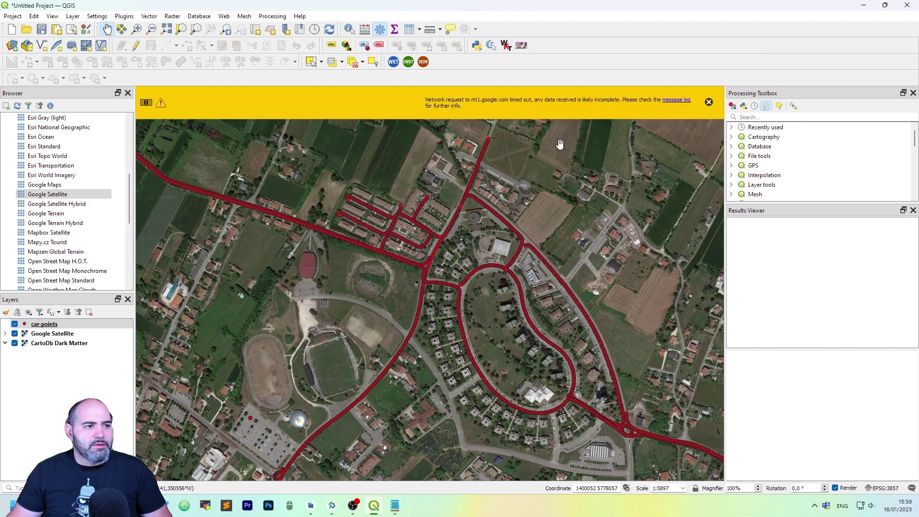
- Dismiss the network timeout warning, switch car-points fields to editing and widen the name column
{"action": "left_click", "coordinate": [709, 101]}
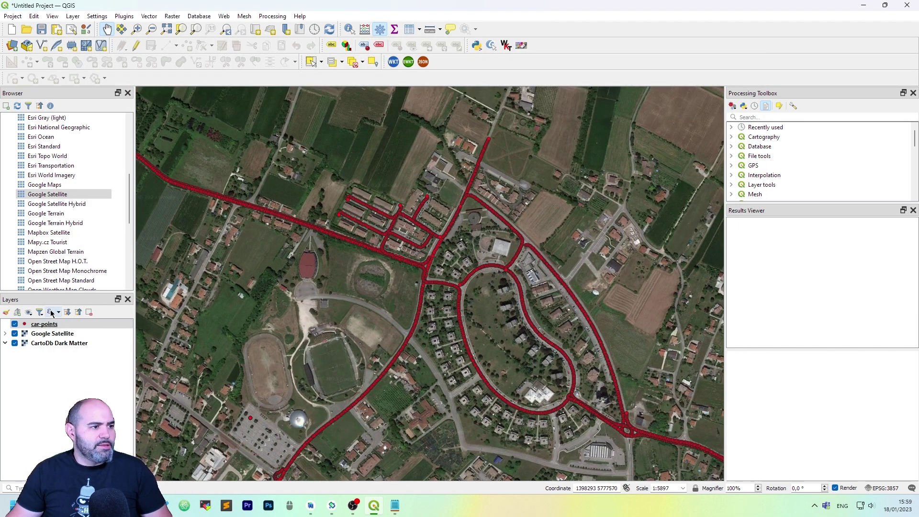
{"action": "right_click", "coordinate": [86, 324]}
{"action": "key", "text": "Escape"}
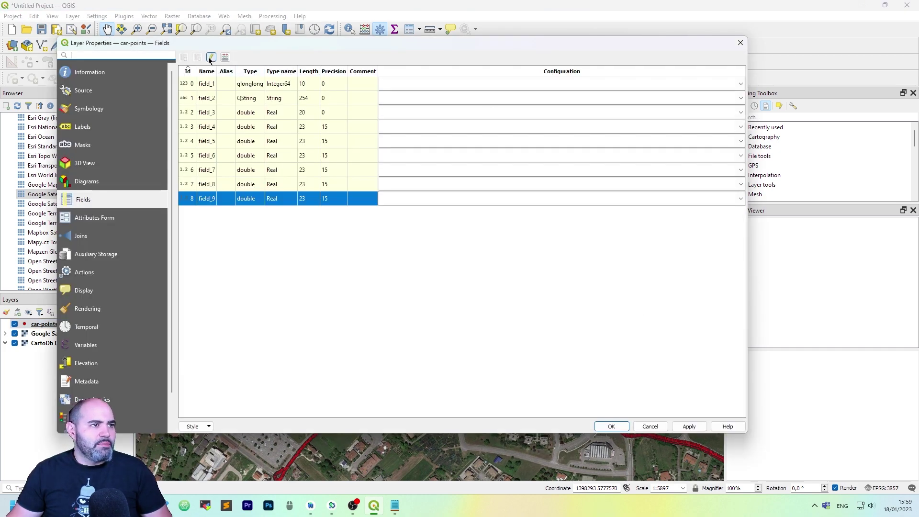
{"action": "left_click", "coordinate": [211, 58]}
{"action": "left_click_drag", "start_coordinate": [218, 71], "coordinate": [245, 70]}
{"action": "double_click", "coordinate": [222, 81]}
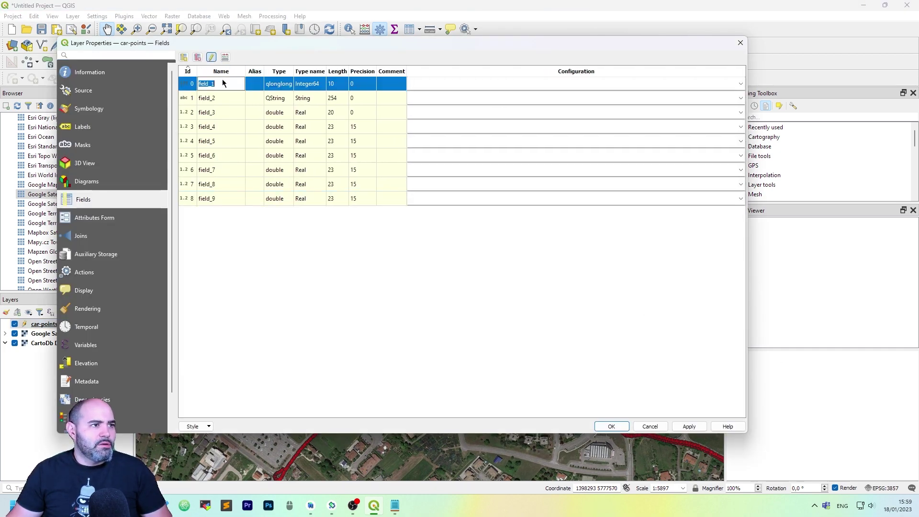
{"action": "left_click", "coordinate": [266, 277]}
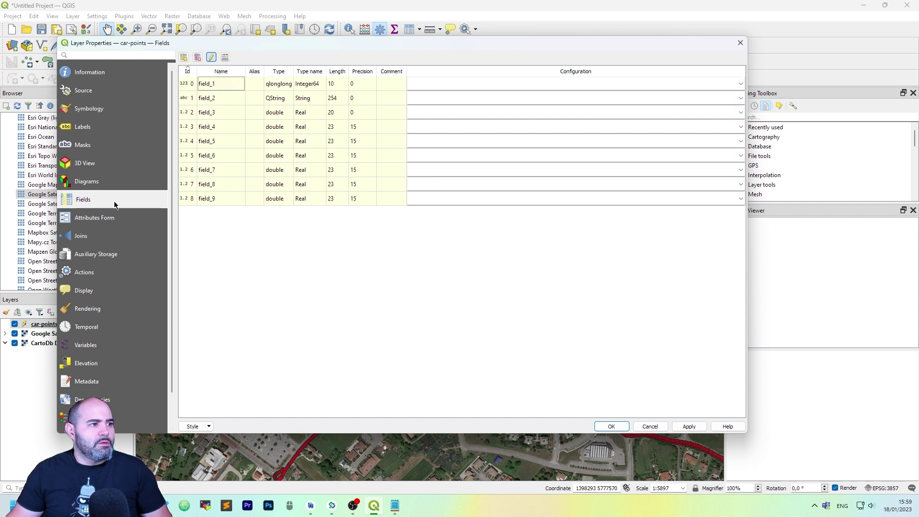
- Turn editing back on and rename field_1 to id and field_2 to photo
{"action": "left_click", "coordinate": [212, 55]}
{"action": "double_click", "coordinate": [223, 85]}
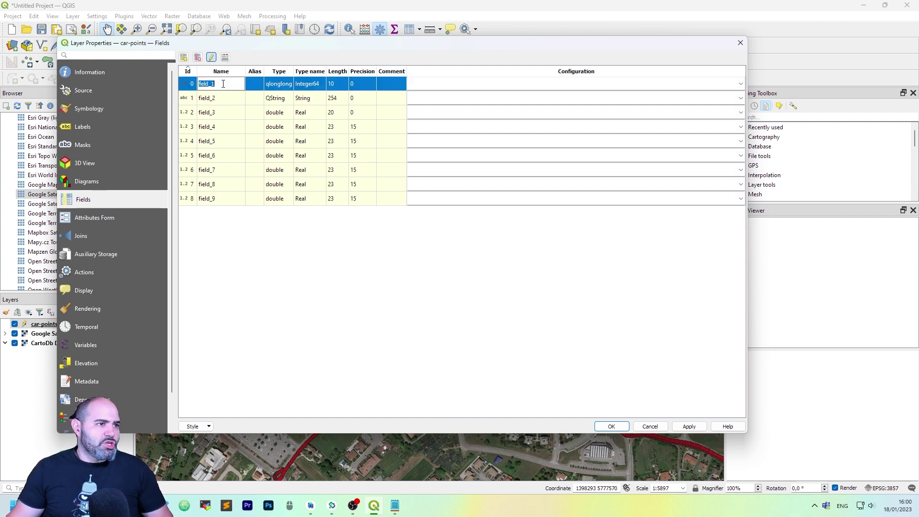
{"action": "type", "text": "id"}
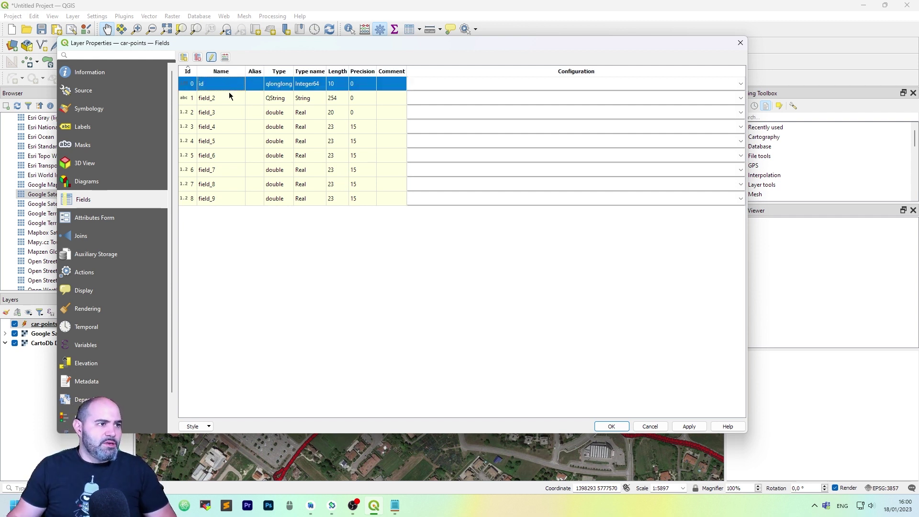
{"action": "double_click", "coordinate": [235, 96]}
{"action": "type", "text": "gps"}
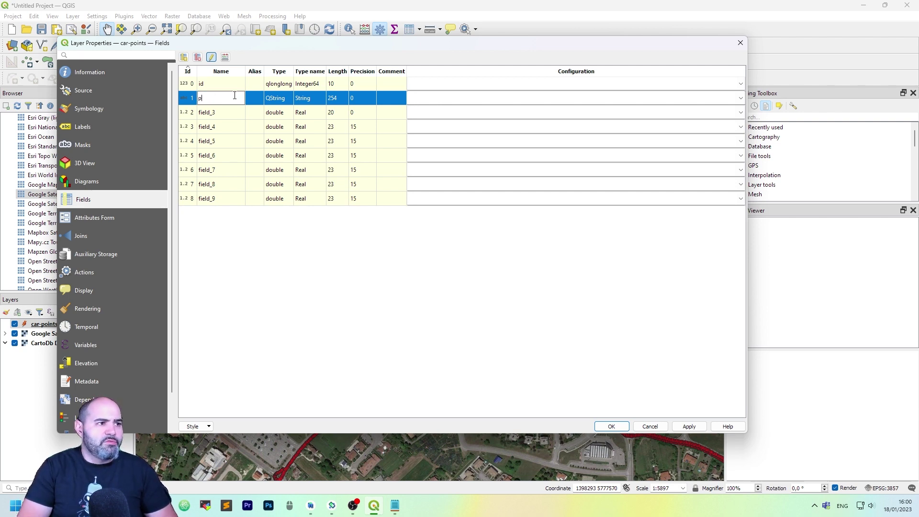
{"action": "type", "text": "late"}
{"action": "key", "text": "Return"}
{"action": "key", "text": "Return"}
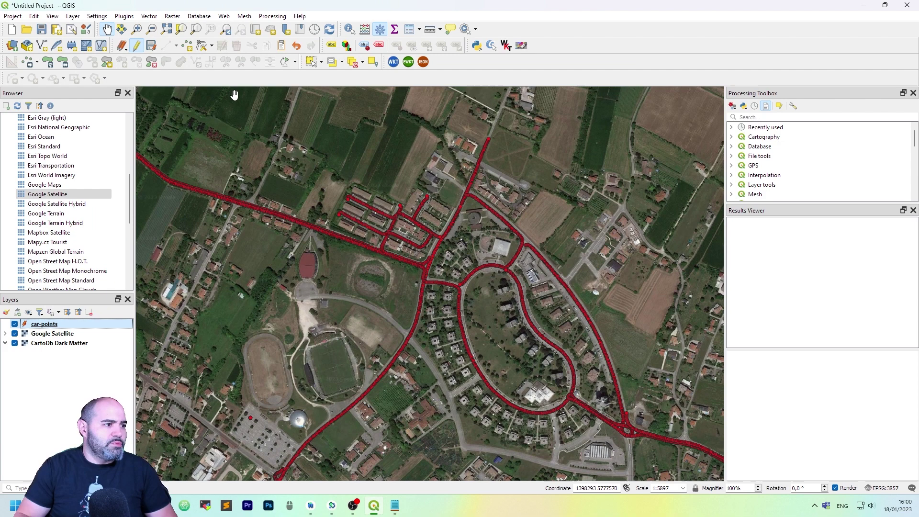
- Reopen the car-points fields and rename field_3 to gpstime, field_4 to x and field_5 to y
{"action": "double_click", "coordinate": [123, 325]}
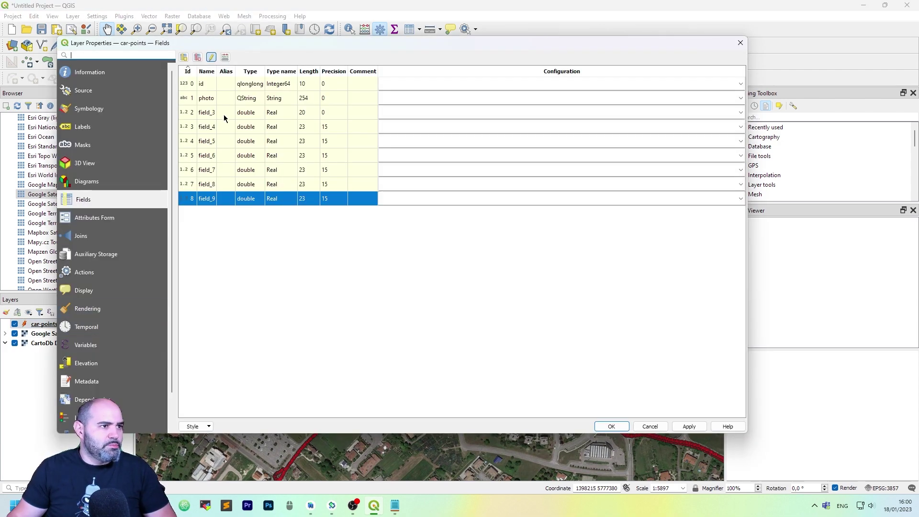
{"action": "double_click", "coordinate": [208, 112]}
{"action": "type", "text": "g"}
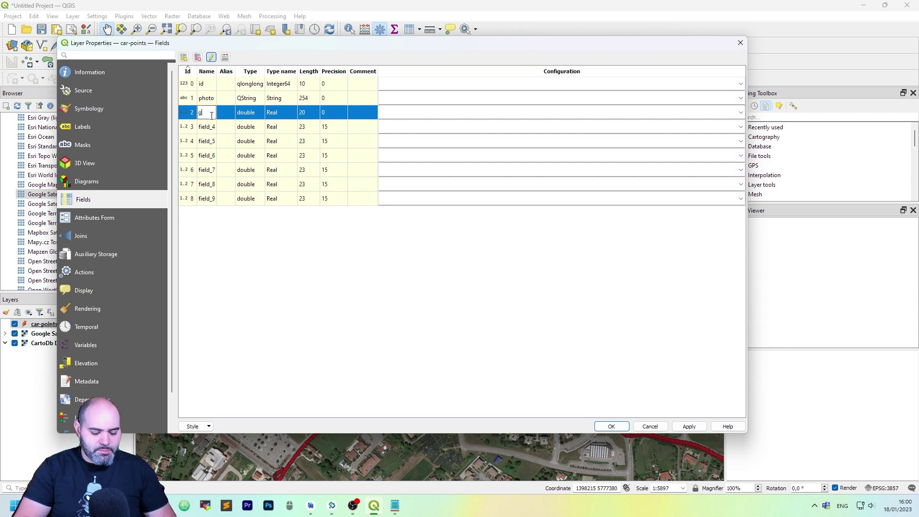
{"action": "type", "text": "pstime"}
{"action": "key", "text": "Return"}
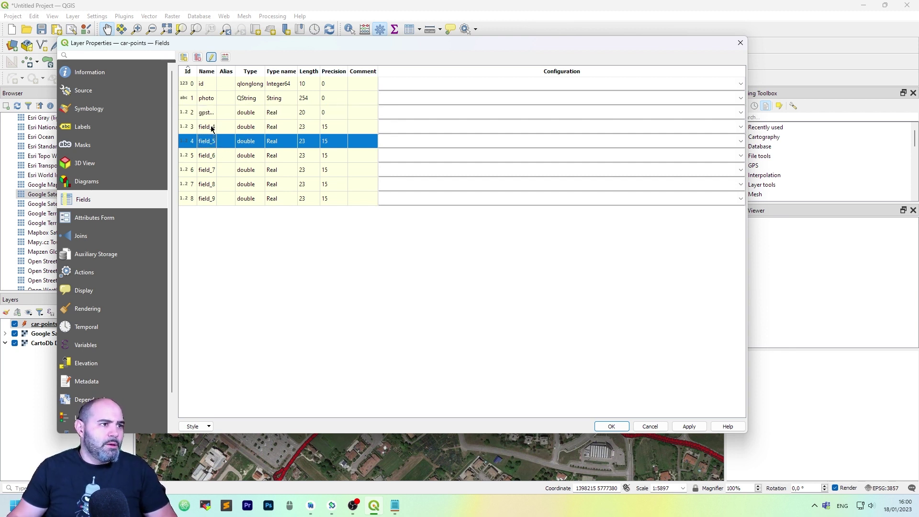
{"action": "left_click", "coordinate": [212, 129]}
{"action": "double_click", "coordinate": [211, 127]}
{"action": "type", "text": "x"}
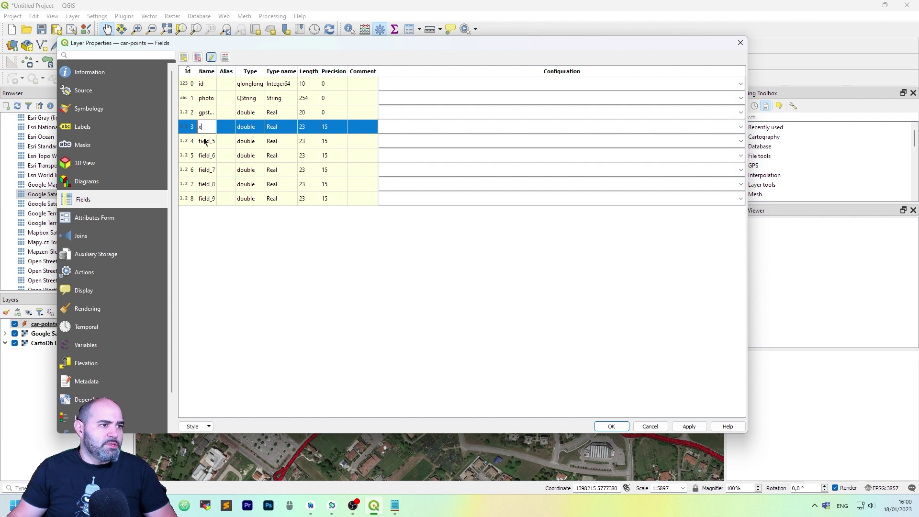
{"action": "double_click", "coordinate": [205, 140]}
{"action": "type", "text": "y"}
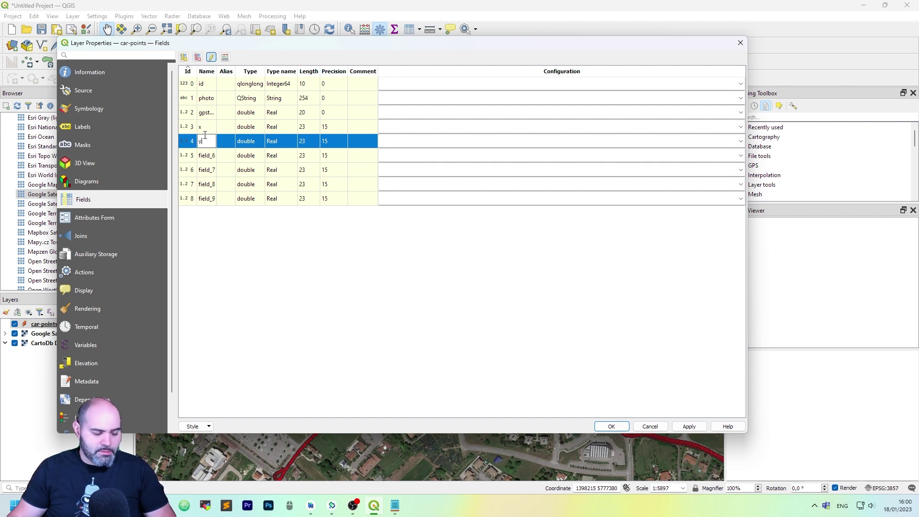
- Rename field_6 to z and field_7 to yaw, fixing a duplicate-name error along the way
{"action": "double_click", "coordinate": [204, 155]}
{"action": "type", "text": "z"}
{"action": "left_click", "coordinate": [205, 171]}
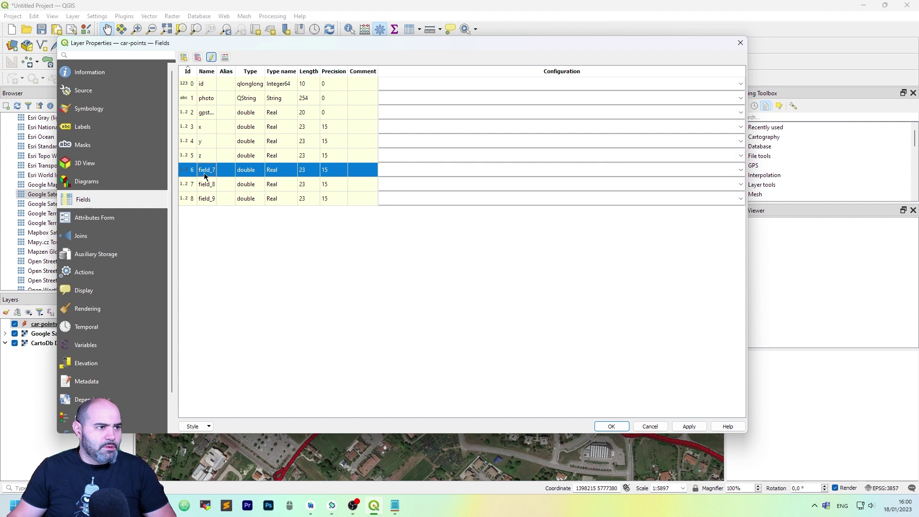
{"action": "double_click", "coordinate": [204, 171]}
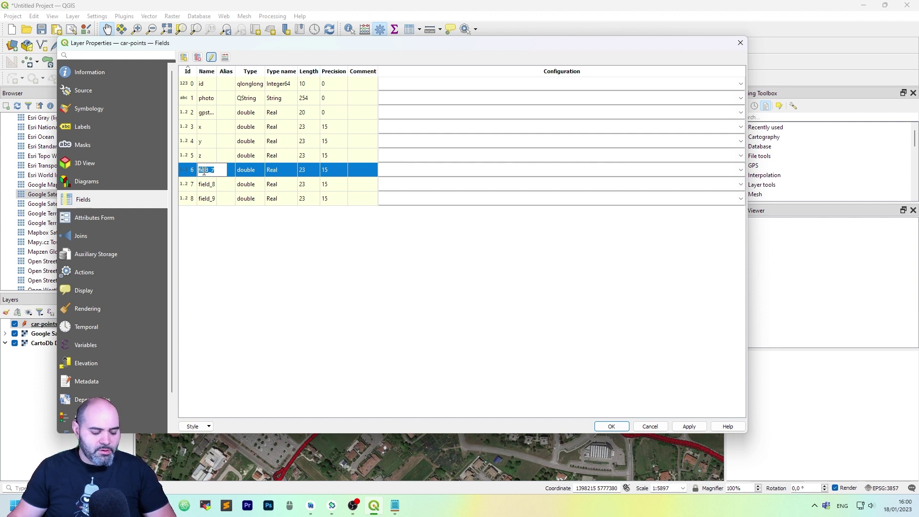
{"action": "type", "text": "w"}
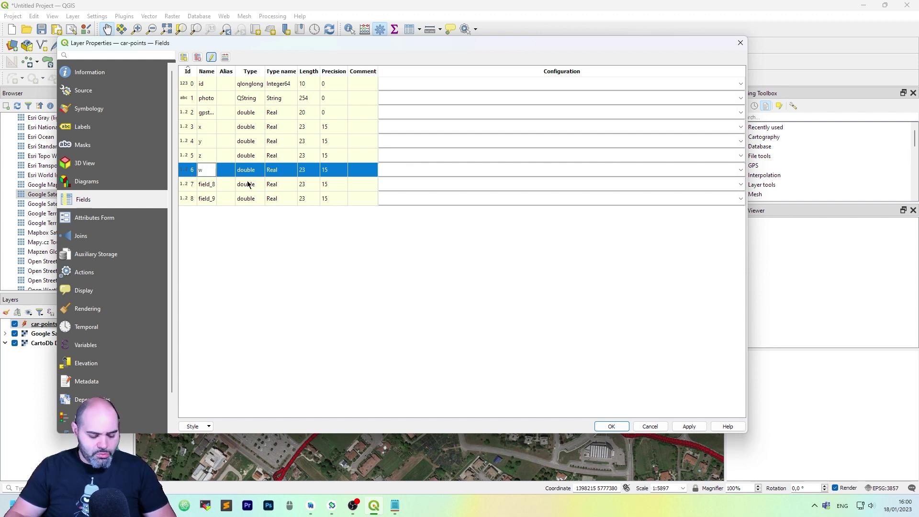
{"action": "left_click", "coordinate": [248, 185]}
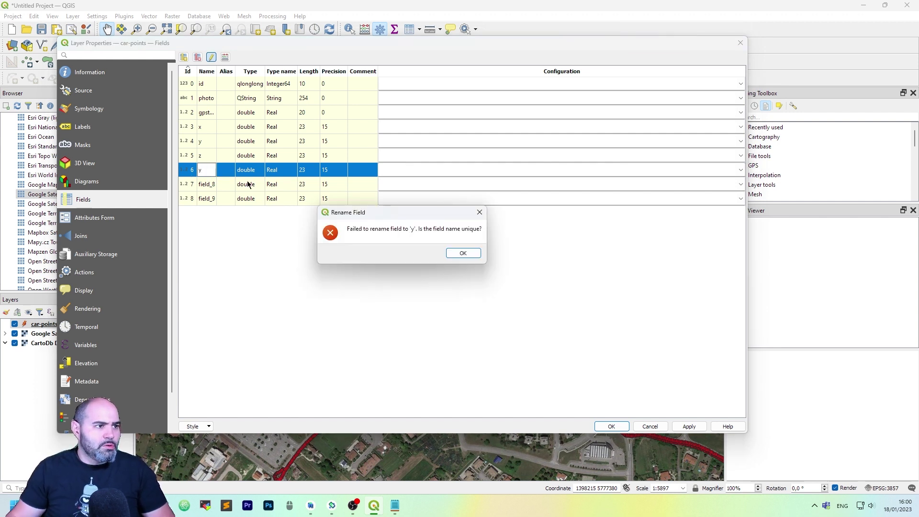
{"action": "left_click", "coordinate": [463, 252]}
{"action": "double_click", "coordinate": [207, 171]}
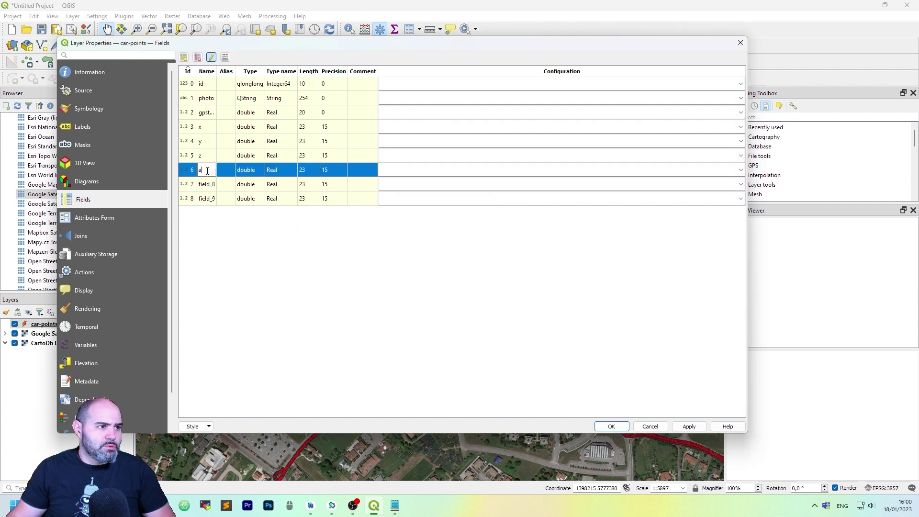
{"action": "type", "text": "alaw"}
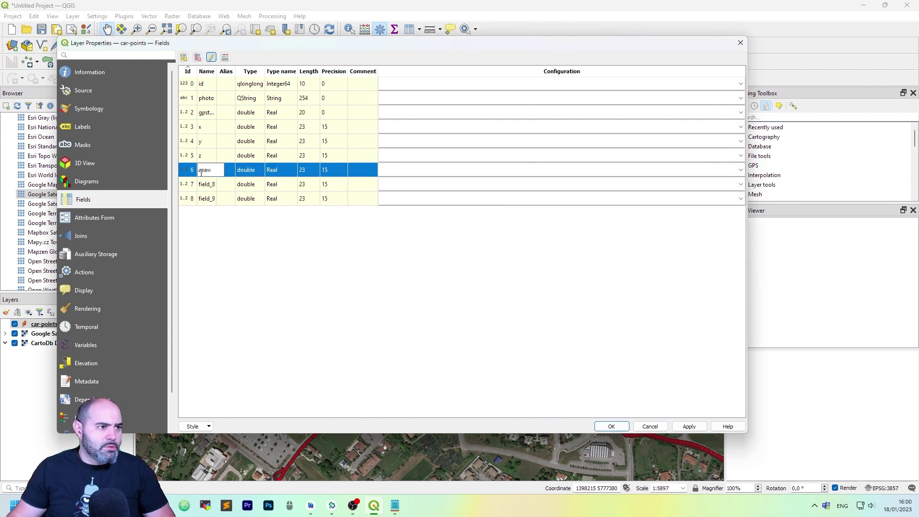
{"action": "key", "text": "BackSpace"}
{"action": "type", "text": "y"}
{"action": "key", "text": "Return"}
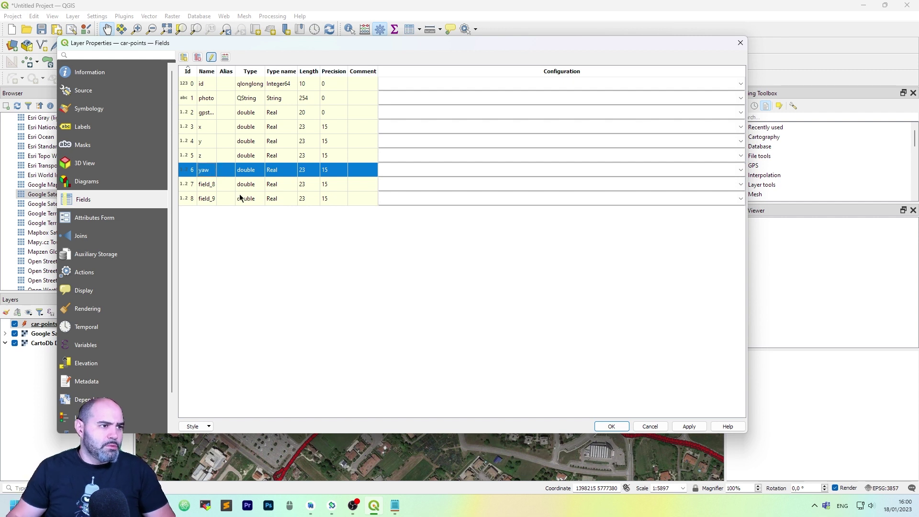
- Rename field_8 to pitch and field_9 to rotation
{"action": "double_click", "coordinate": [202, 182]}
{"action": "type", "text": "pitch"}
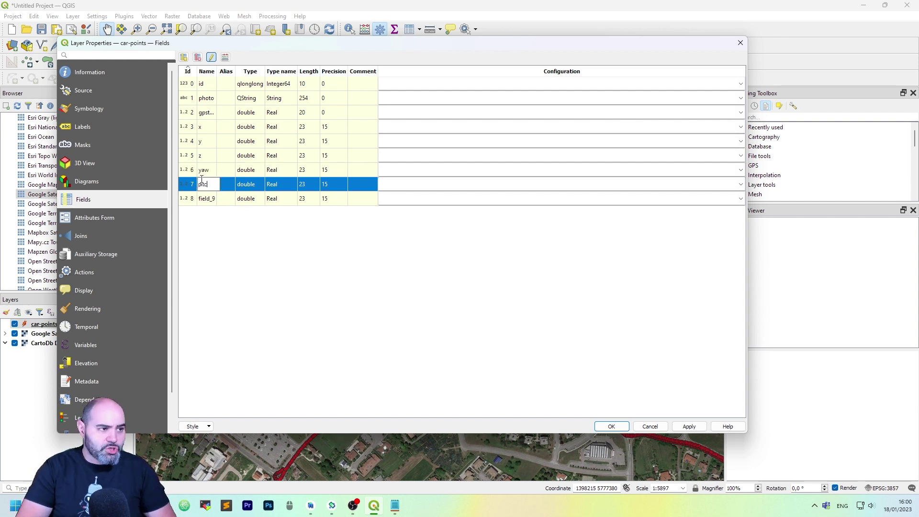
{"action": "left_click", "coordinate": [209, 200]}
{"action": "double_click", "coordinate": [208, 199]}
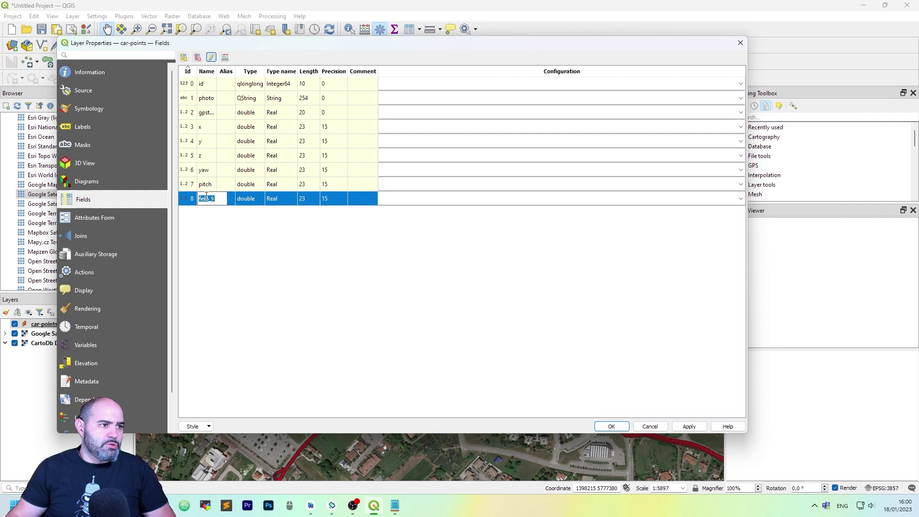
{"action": "type", "text": "rotation"}
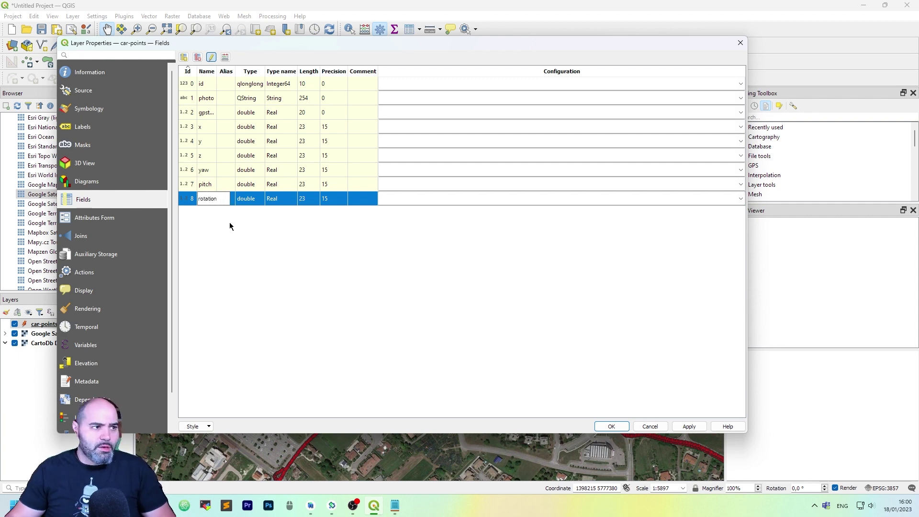
{"action": "left_click", "coordinate": [230, 226]}
{"action": "left_click", "coordinate": [611, 426]}
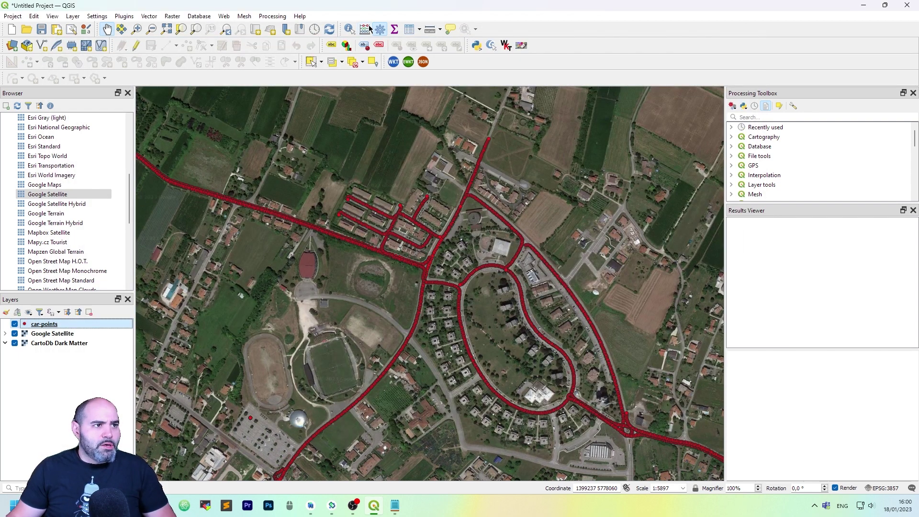
{"action": "left_click", "coordinate": [408, 34]}
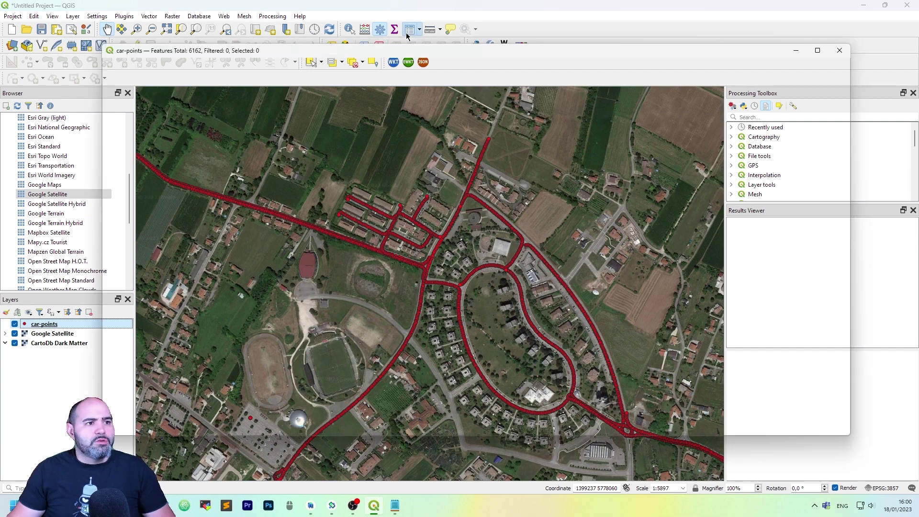
{"action": "scroll", "coordinate": [592, 151], "scroll_direction": "down", "scroll_amount": 16}
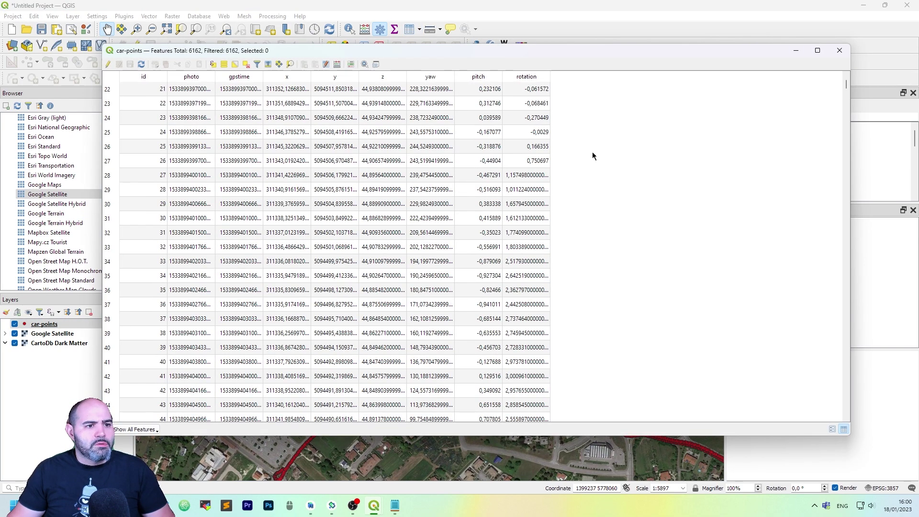
{"action": "scroll", "coordinate": [593, 156], "scroll_direction": "down", "scroll_amount": 4}
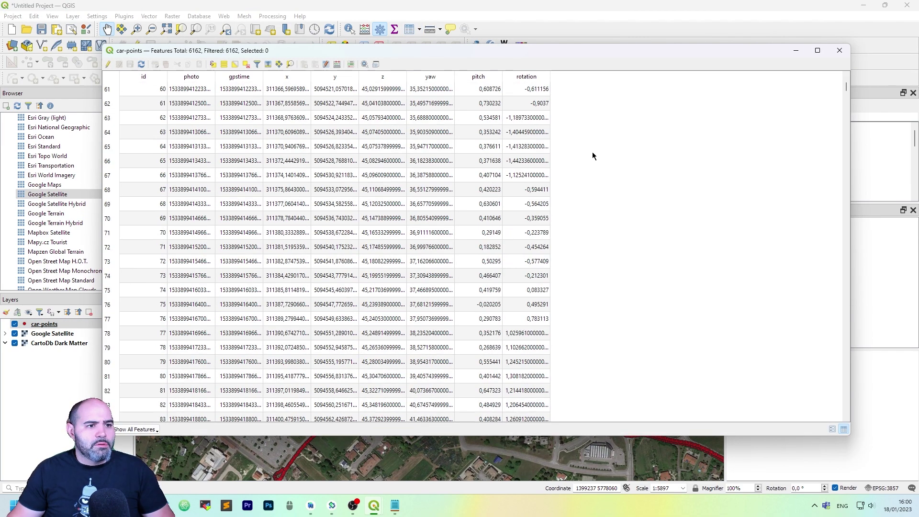
{"action": "scroll", "coordinate": [593, 155], "scroll_direction": "down", "scroll_amount": 20}
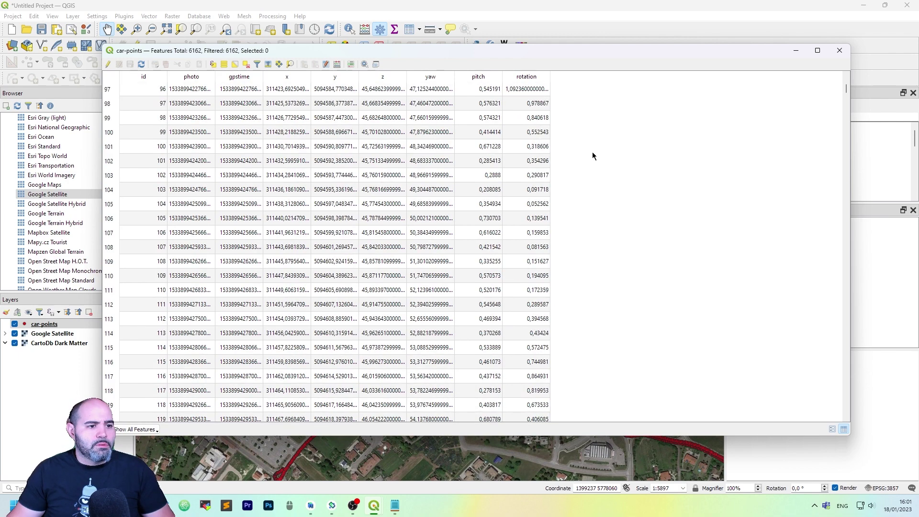
{"action": "scroll", "coordinate": [593, 151], "scroll_direction": "down", "scroll_amount": 13}
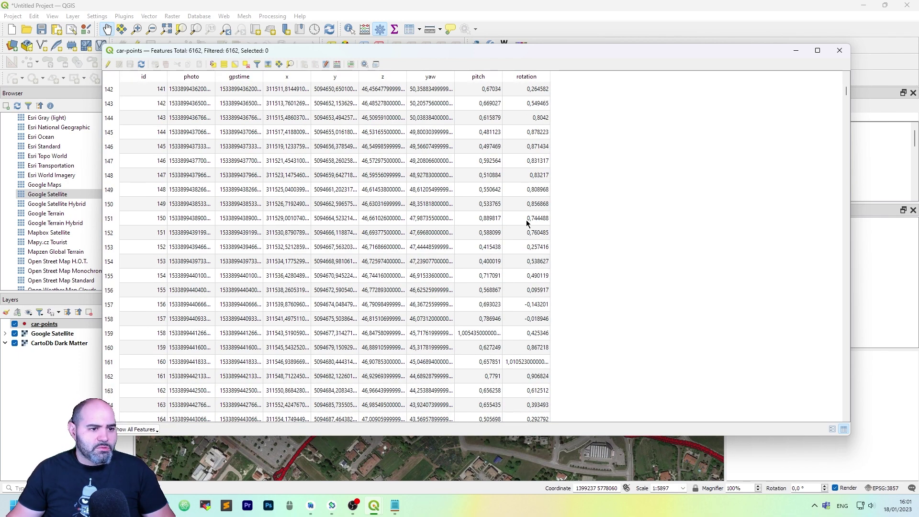
{"action": "scroll", "coordinate": [529, 200], "scroll_direction": "down", "scroll_amount": 3}
{"action": "scroll", "coordinate": [530, 199], "scroll_direction": "down", "scroll_amount": 18}
{"action": "left_click", "coordinate": [539, 218]}
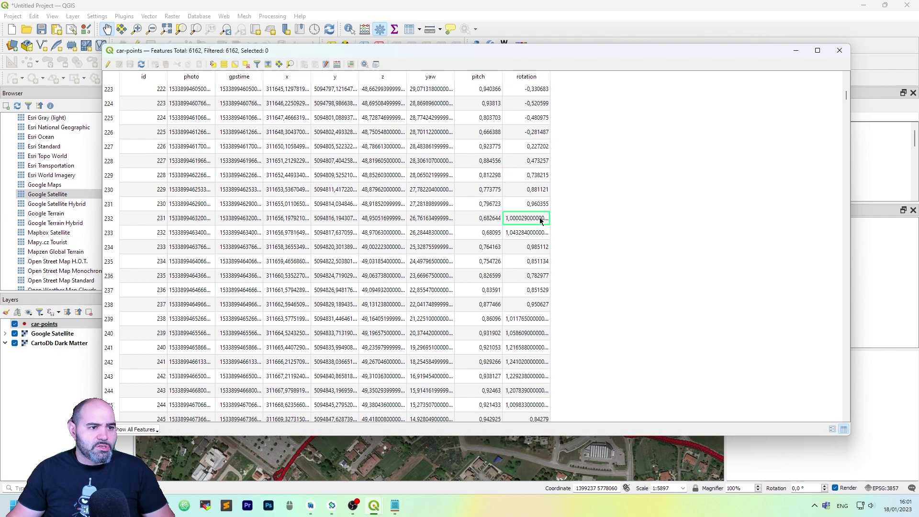
{"action": "left_click", "coordinate": [492, 246]}
{"action": "scroll", "coordinate": [475, 249], "scroll_direction": "down", "scroll_amount": 14}
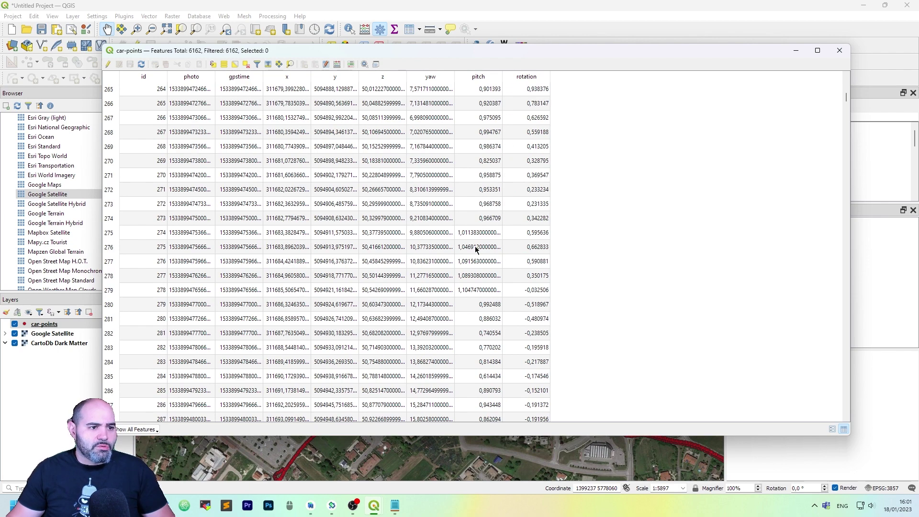
{"action": "scroll", "coordinate": [522, 291], "scroll_direction": "down", "scroll_amount": 20}
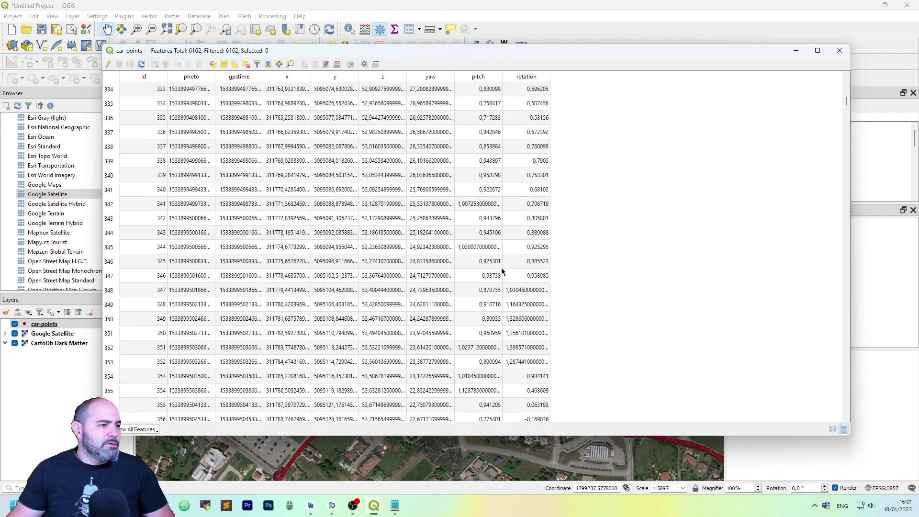
{"action": "scroll", "coordinate": [497, 213], "scroll_direction": "up", "scroll_amount": 20}
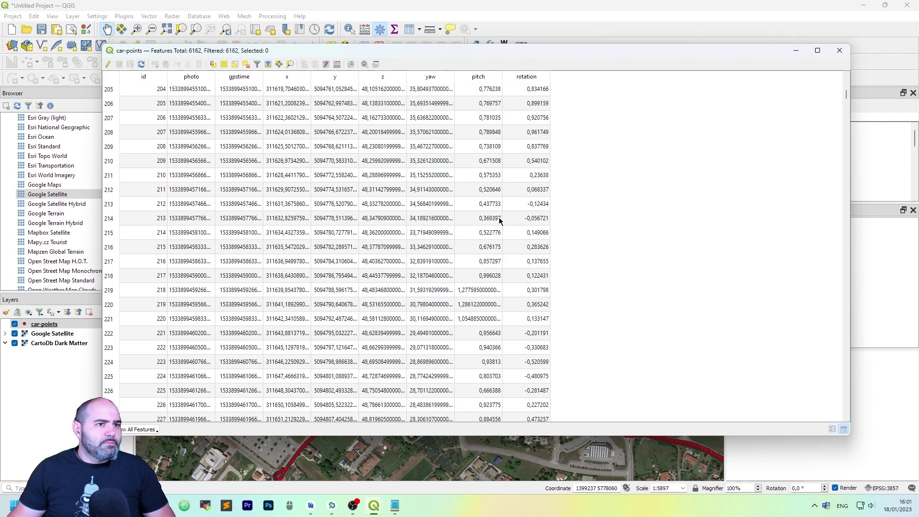
{"action": "scroll", "coordinate": [501, 220], "scroll_direction": "up", "scroll_amount": 20}
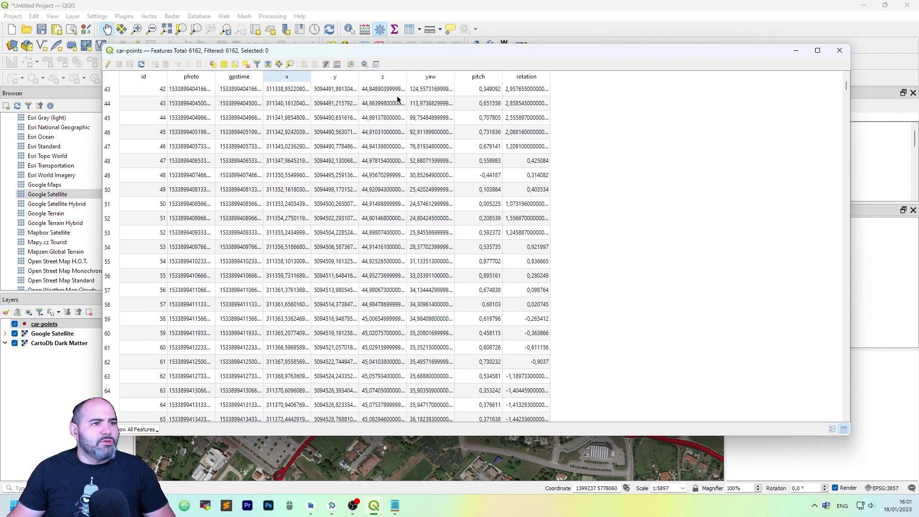
{"action": "left_click", "coordinate": [840, 50]}
{"action": "scroll", "coordinate": [532, 229], "scroll_direction": "up", "scroll_amount": 4}
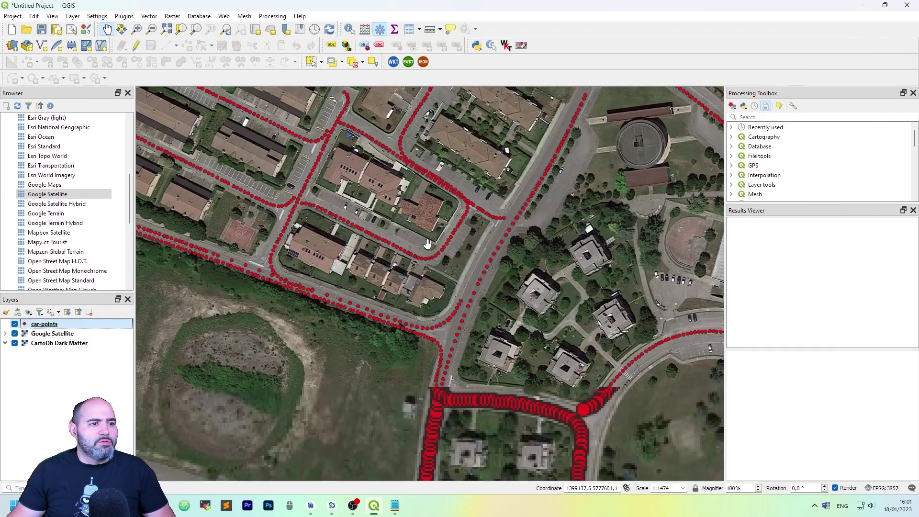
{"action": "scroll", "coordinate": [531, 230], "scroll_direction": "down", "scroll_amount": 1}
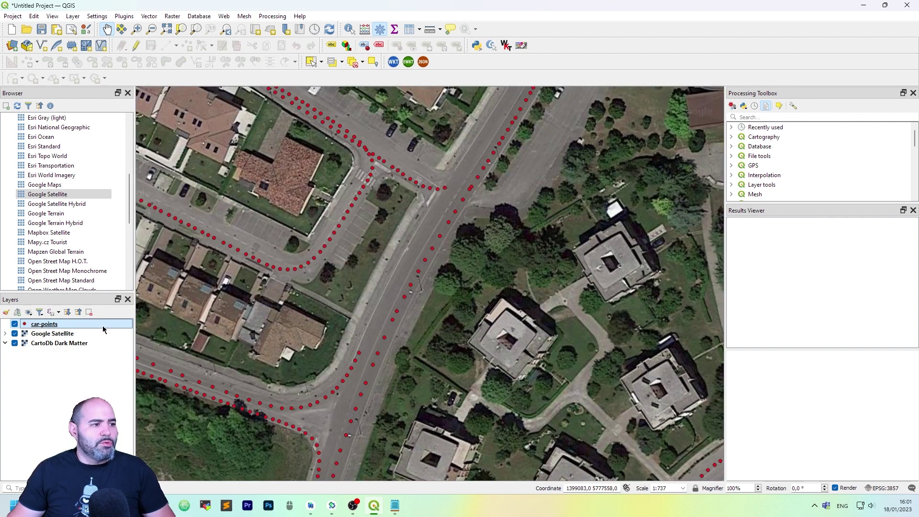
{"action": "double_click", "coordinate": [102, 329]}
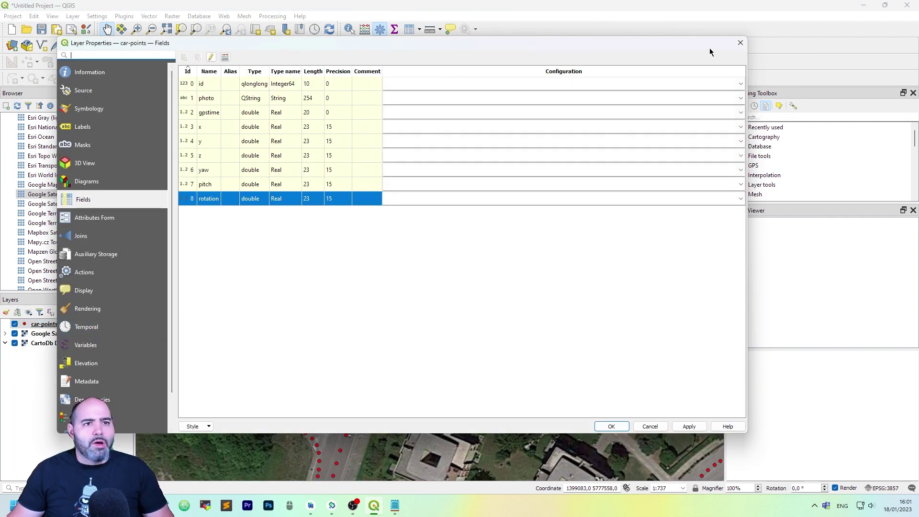
{"action": "left_click", "coordinate": [740, 43]}
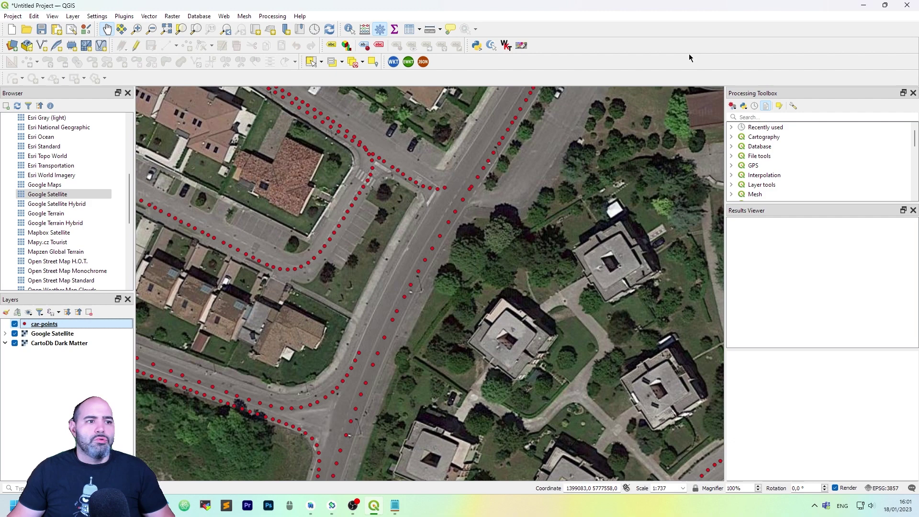
{"action": "scroll", "coordinate": [514, 215], "scroll_direction": "down", "scroll_amount": 1}
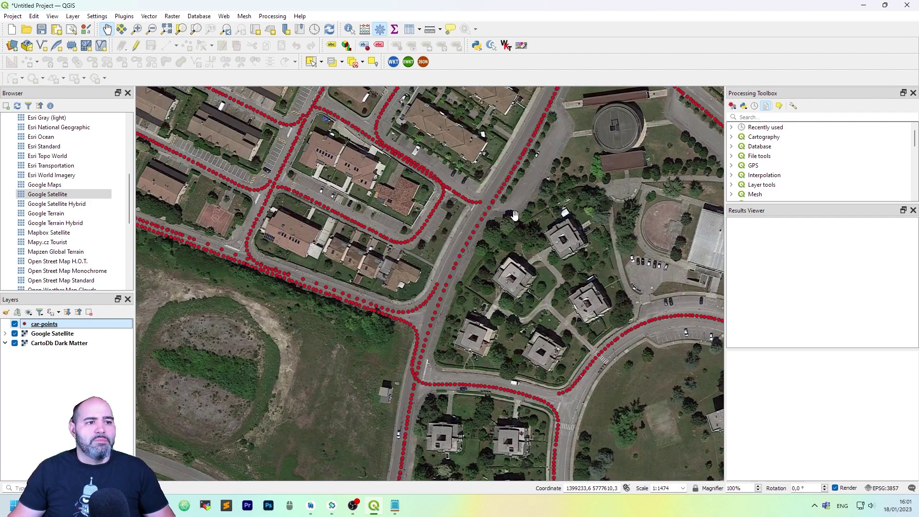
{"action": "scroll", "coordinate": [514, 214], "scroll_direction": "down", "scroll_amount": 1}
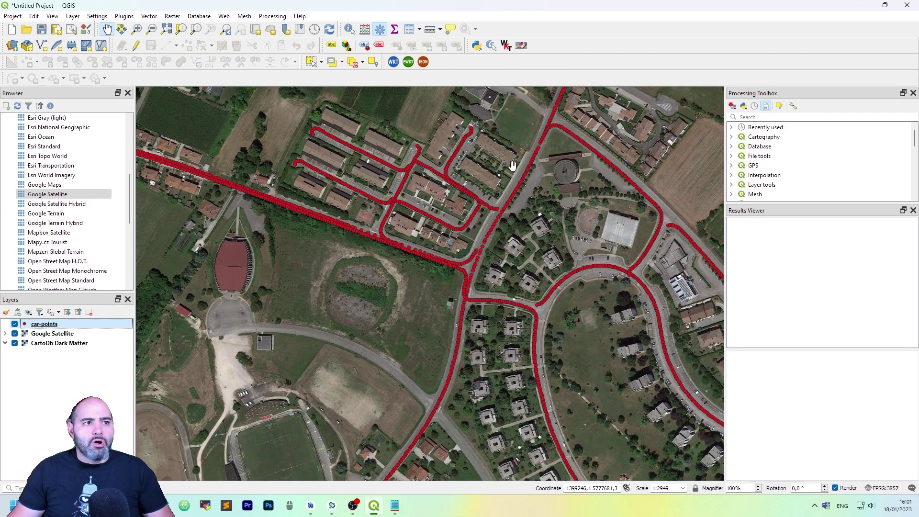
{"action": "left_click_drag", "start_coordinate": [481, 153], "coordinate": [493, 180]}
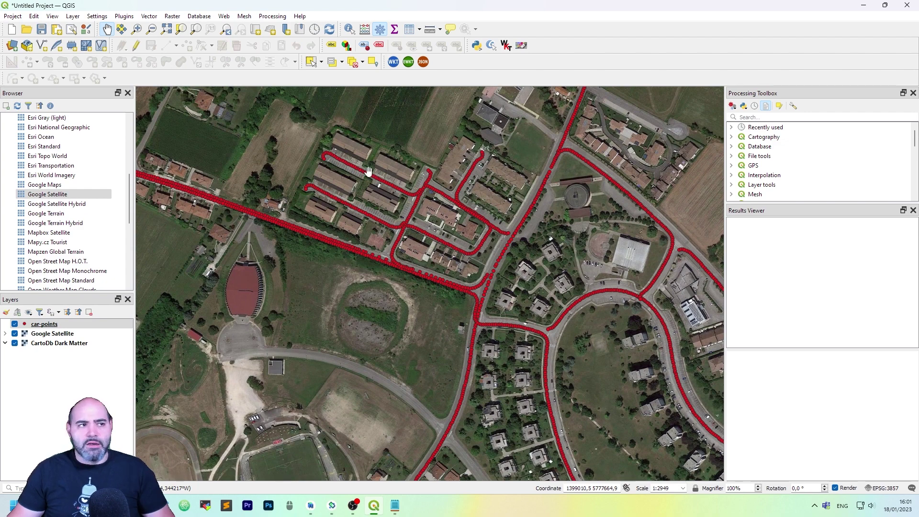